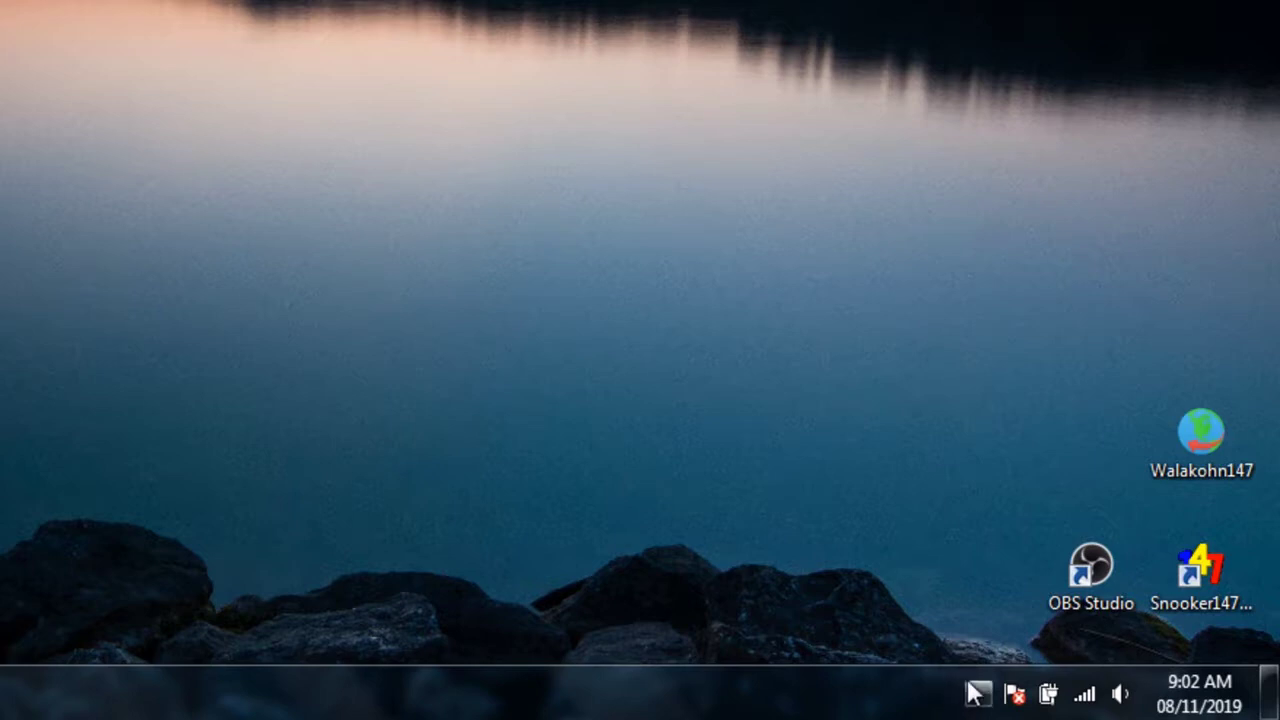
# Step: Check the hidden notification icons and the installed input languages in the taskbar's language list
pyautogui.click(976, 693)
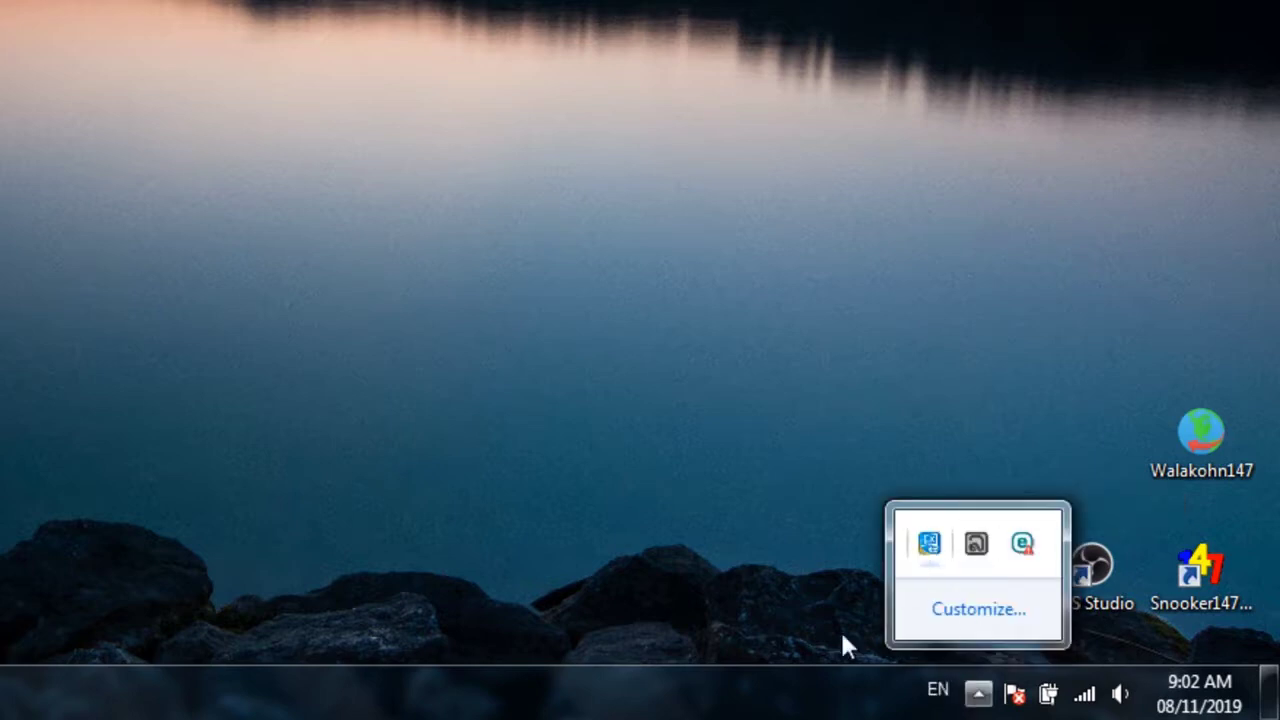
pyautogui.click(844, 672)
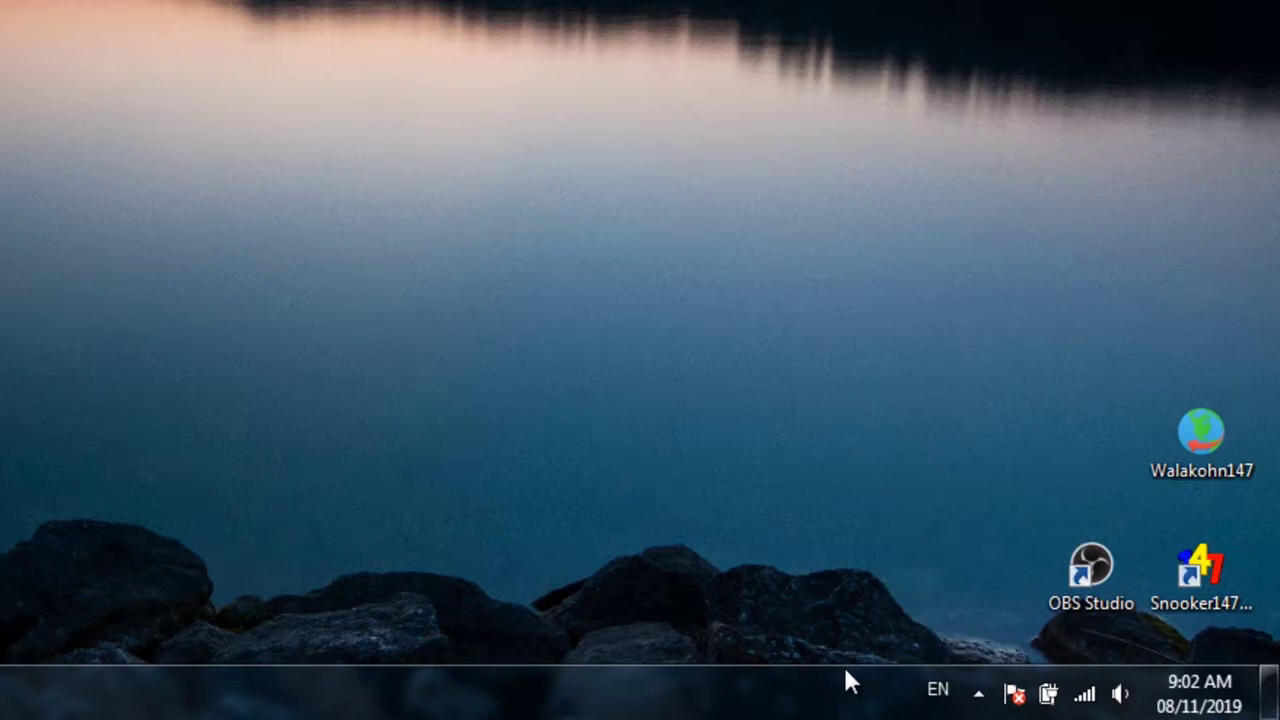
pyautogui.click(930, 688)
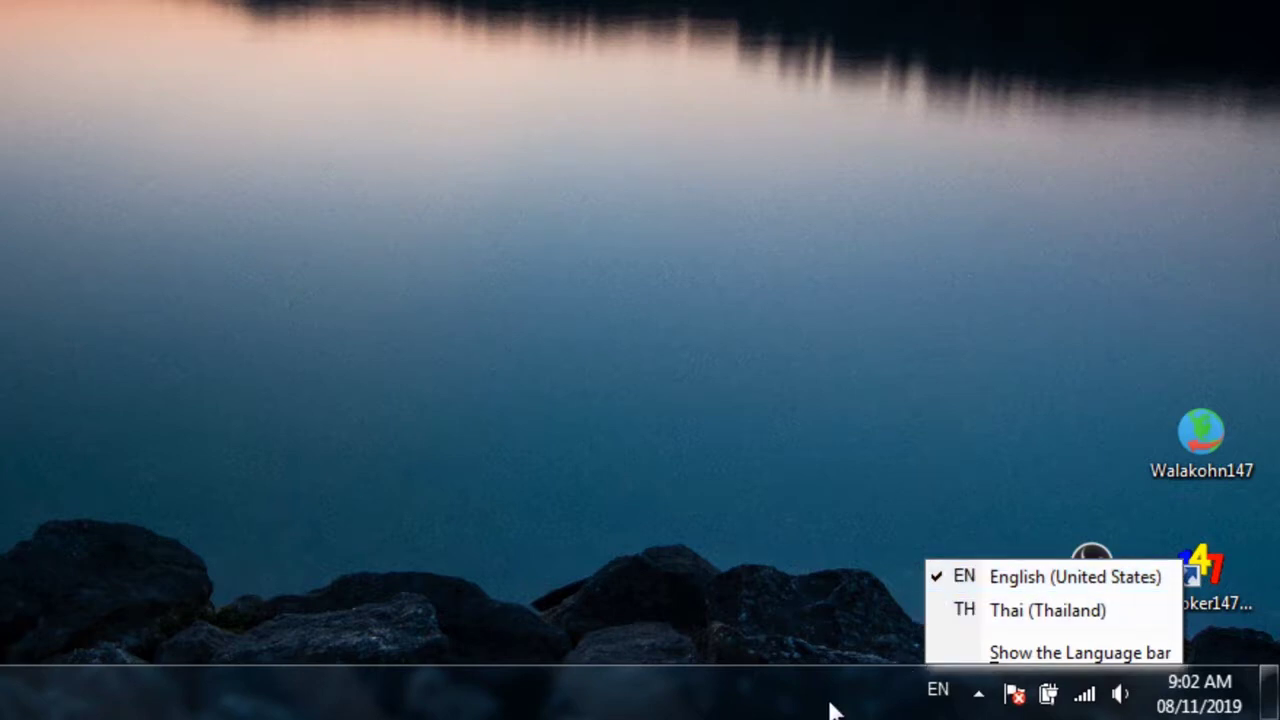
pyautogui.click(935, 692)
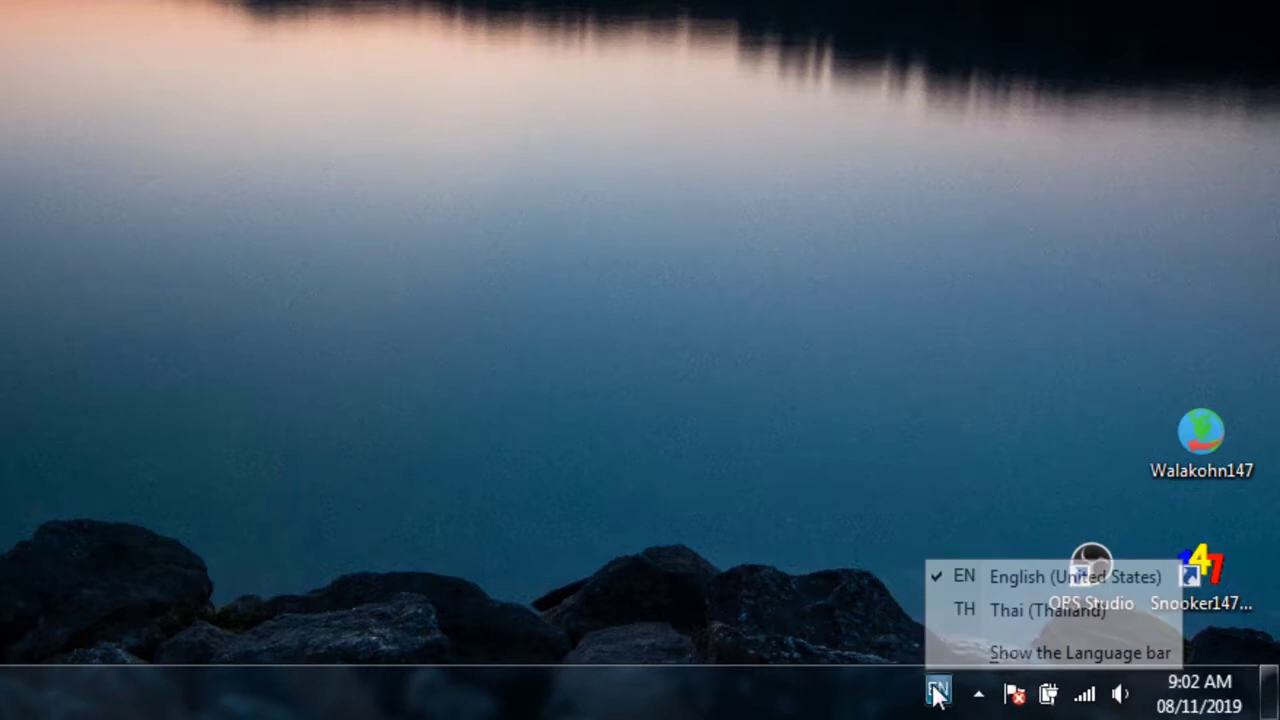
pyautogui.click(935, 692)
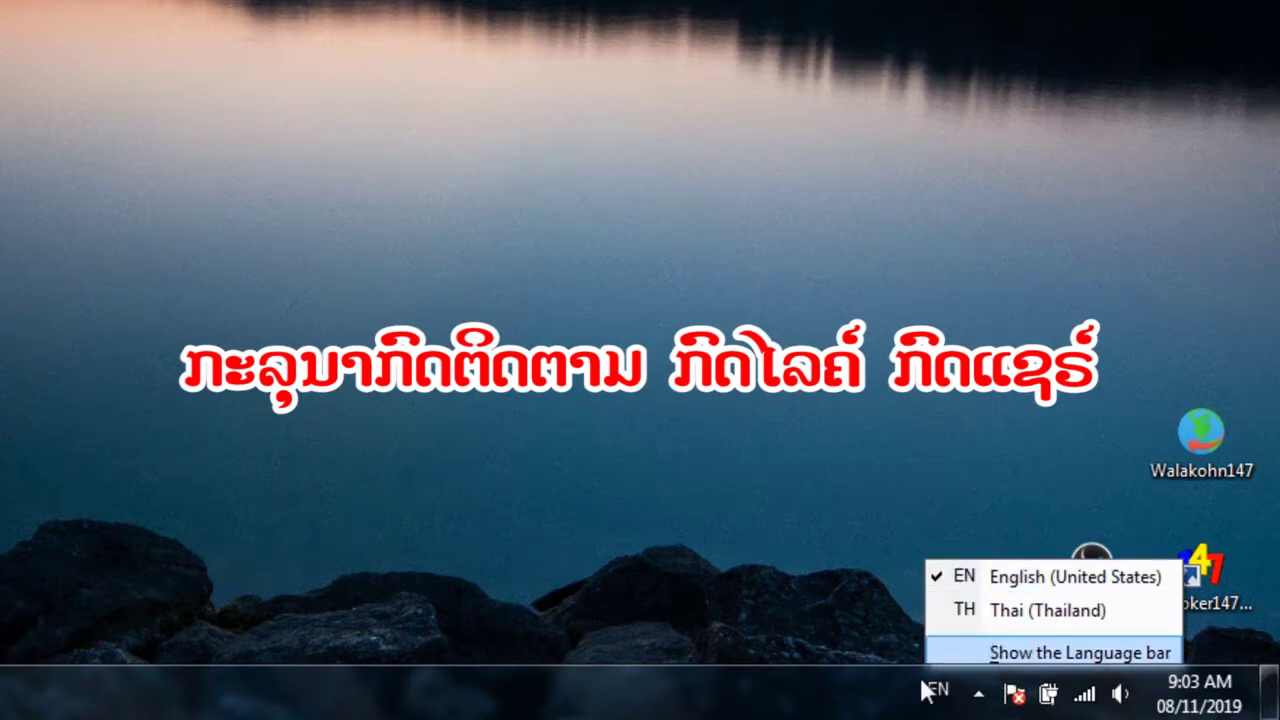
pyautogui.click(712, 245)
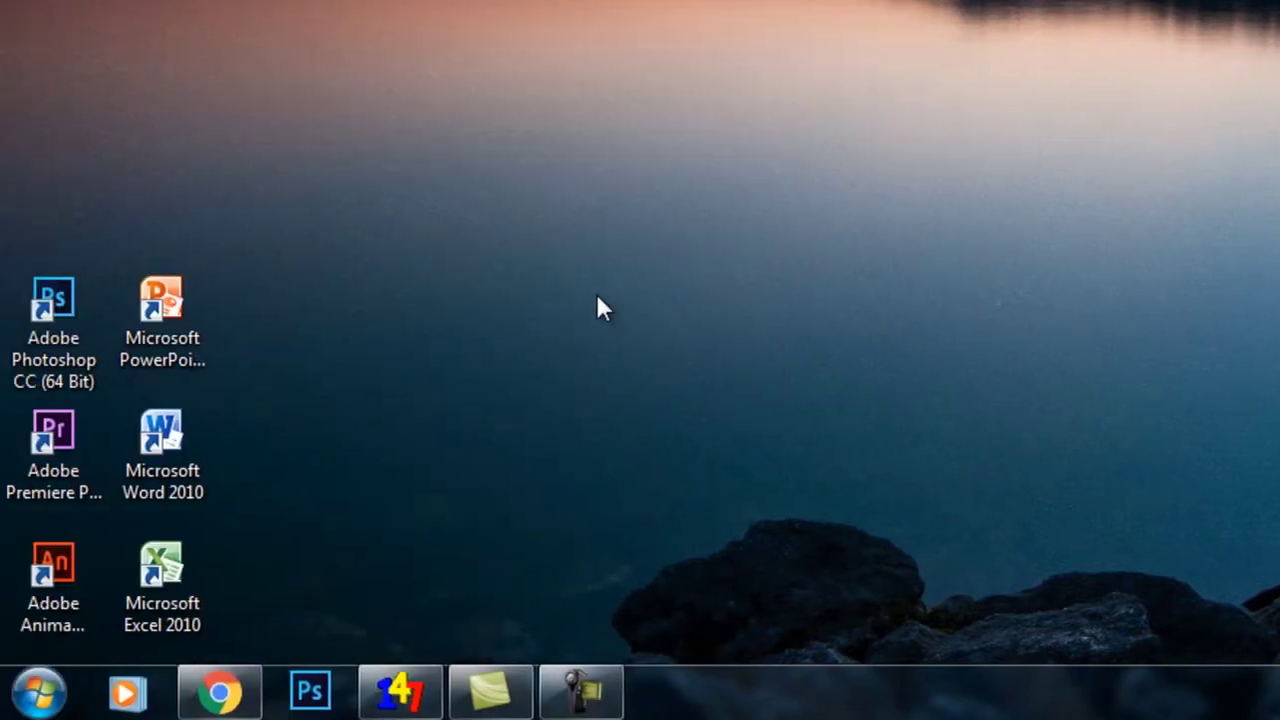
# Step: Search the computer's programs for "control" and open the Control Panel
pyautogui.click(39, 703)
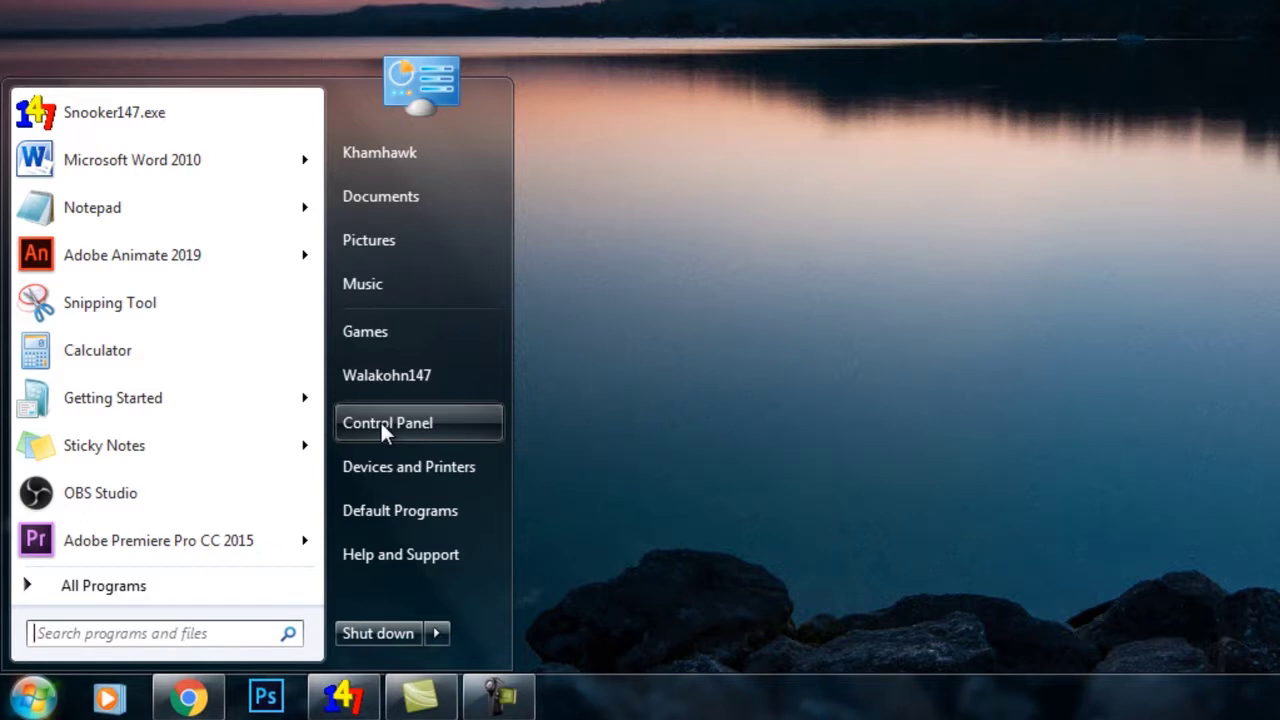
pyautogui.click(533, 403)
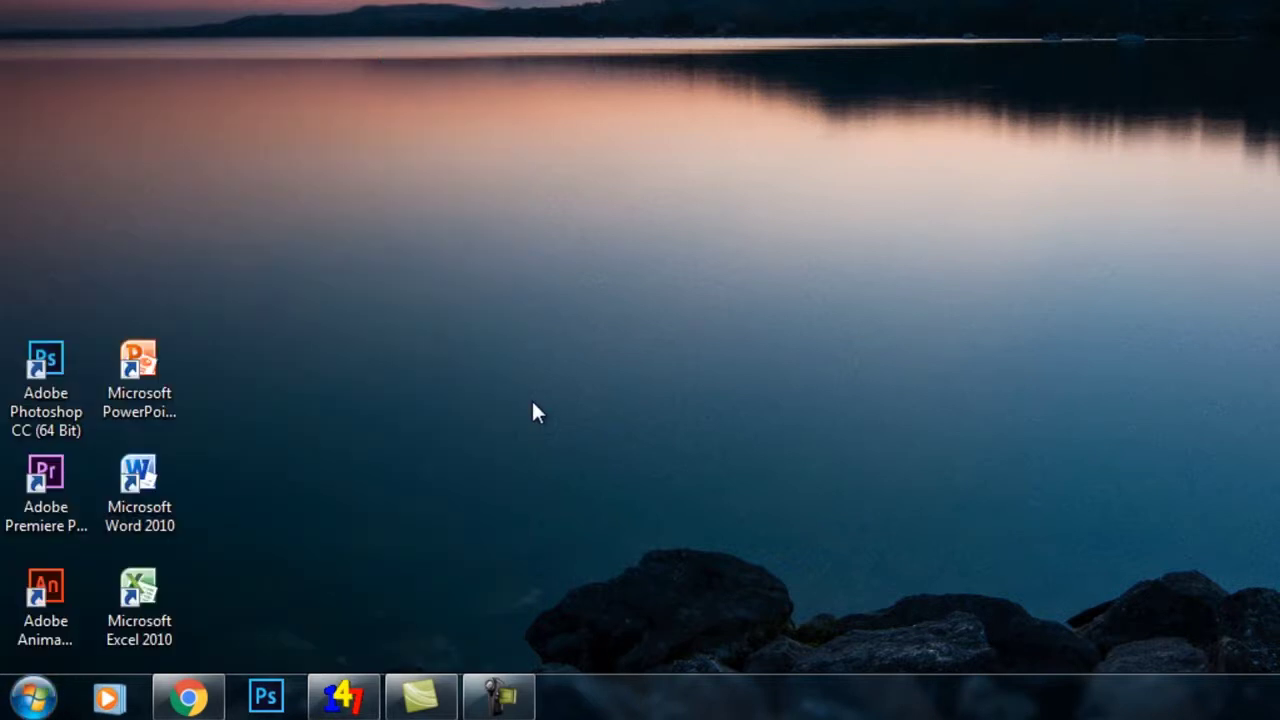
pyautogui.click(33, 697)
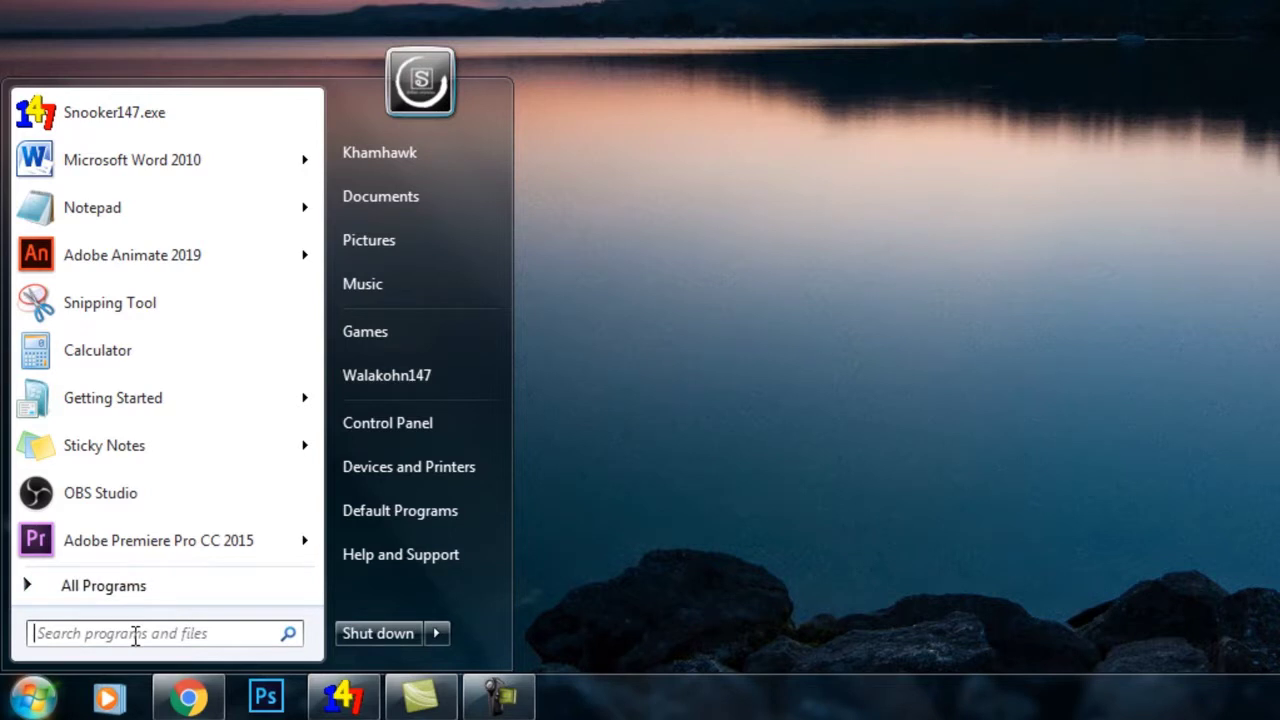
pyautogui.write('controlp')
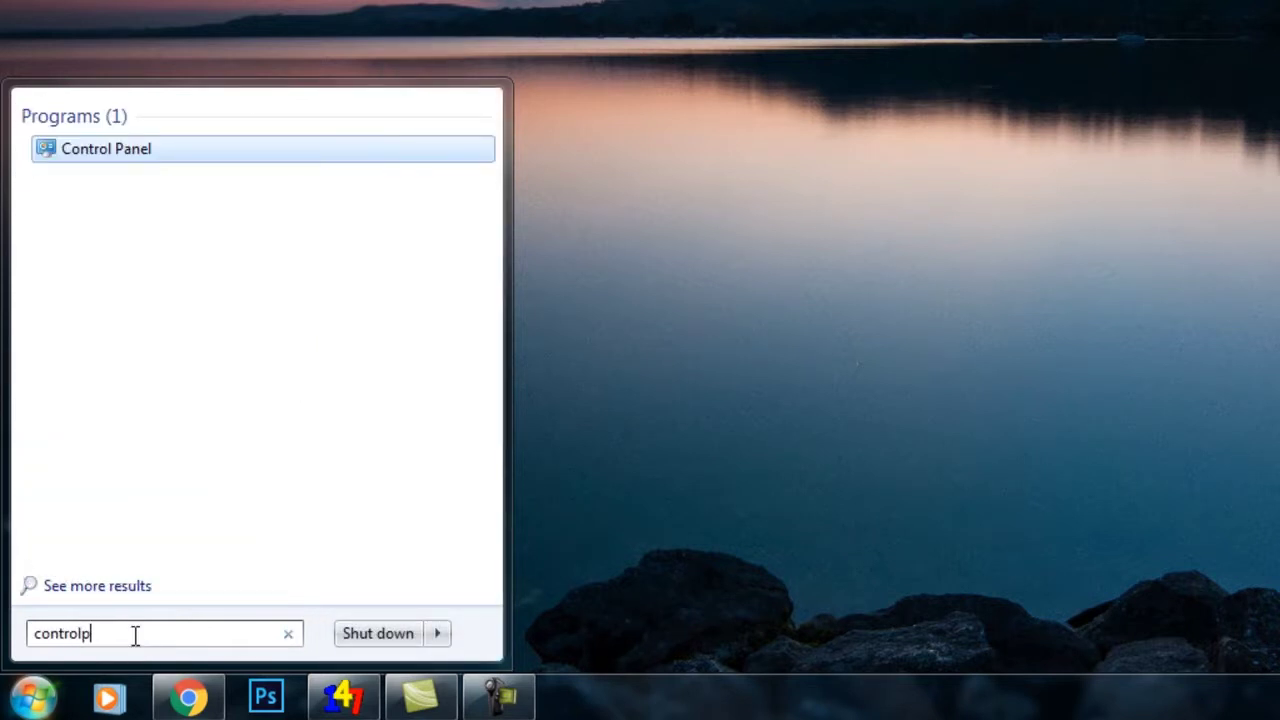
pyautogui.press('BackSpace')
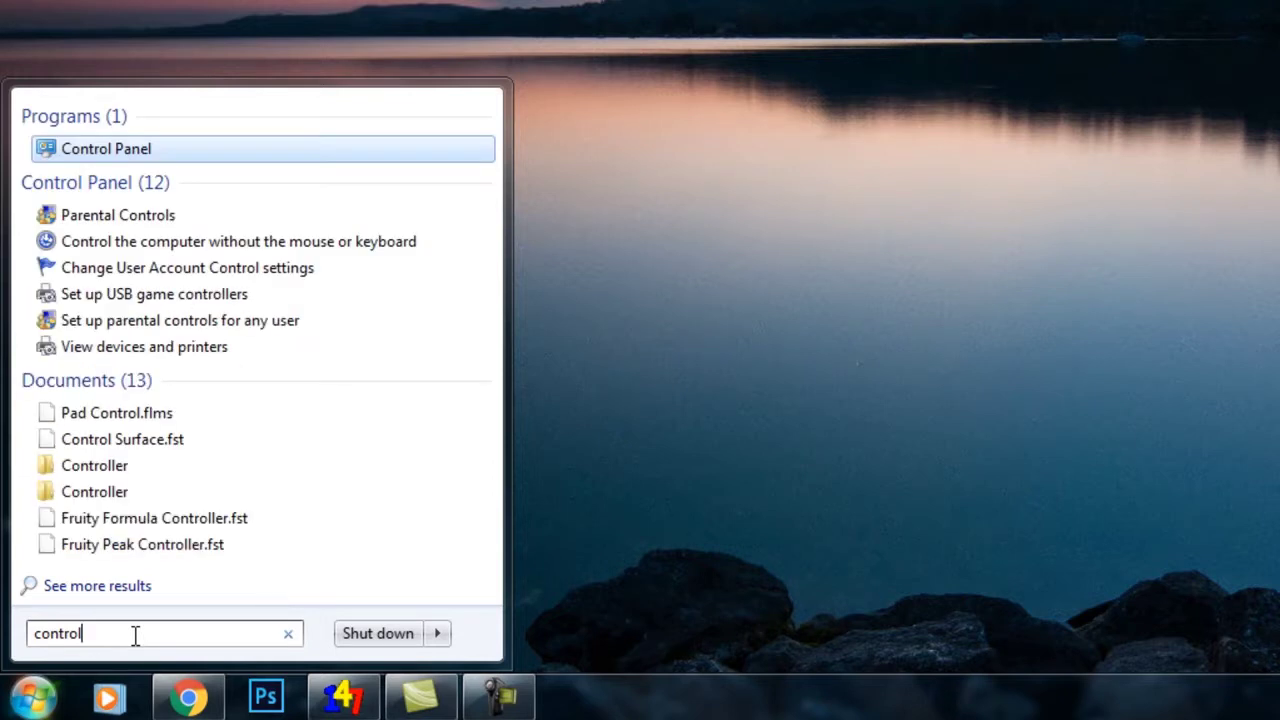
pyautogui.click(87, 158)
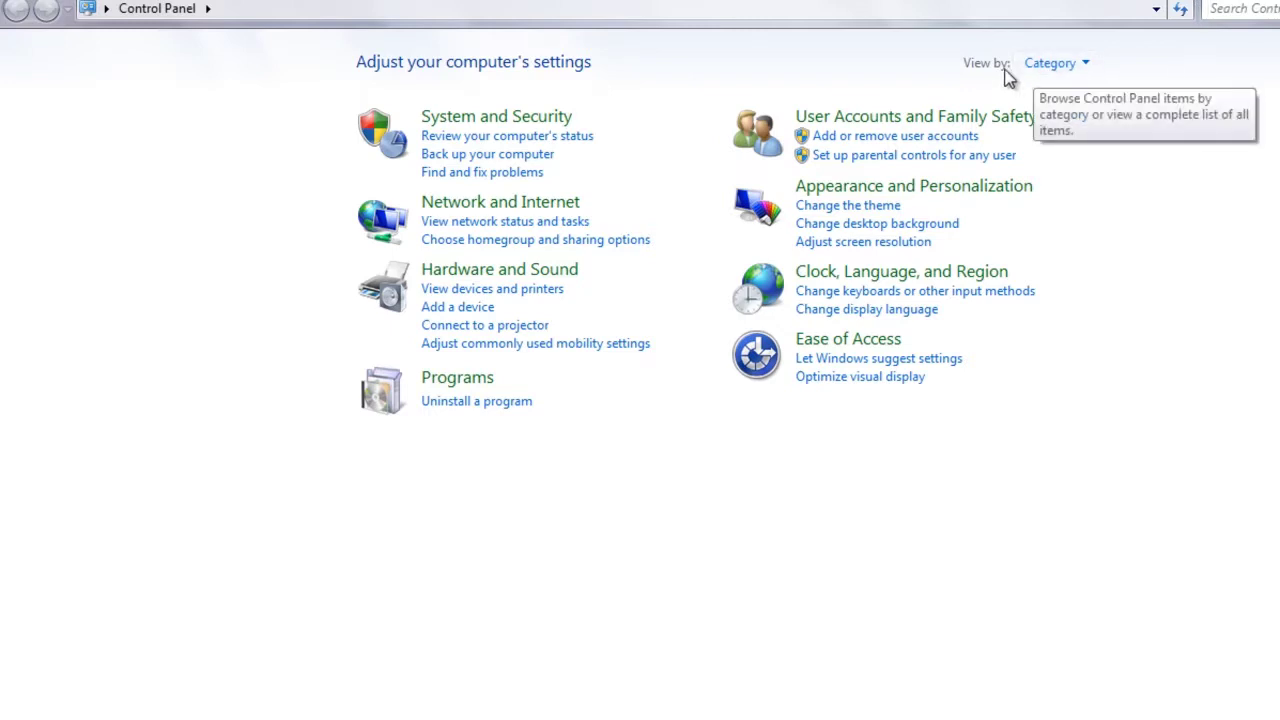
pyautogui.click(1084, 68)
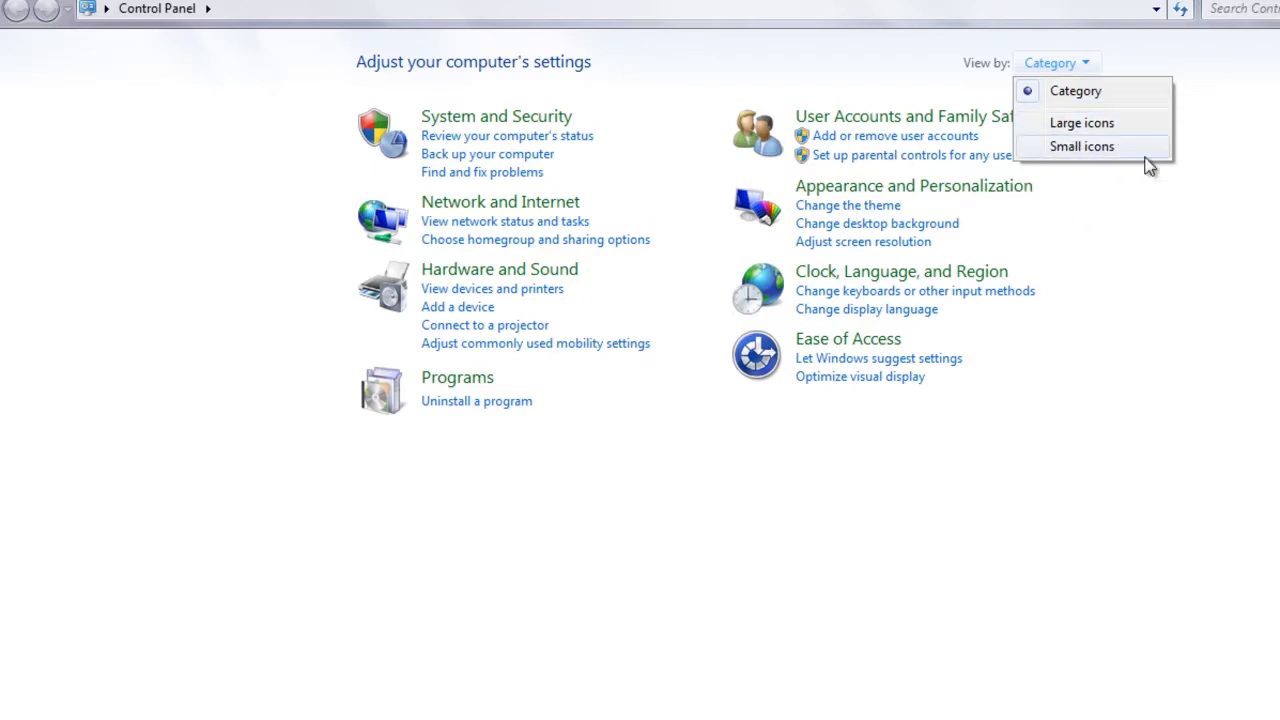
pyautogui.click(1138, 232)
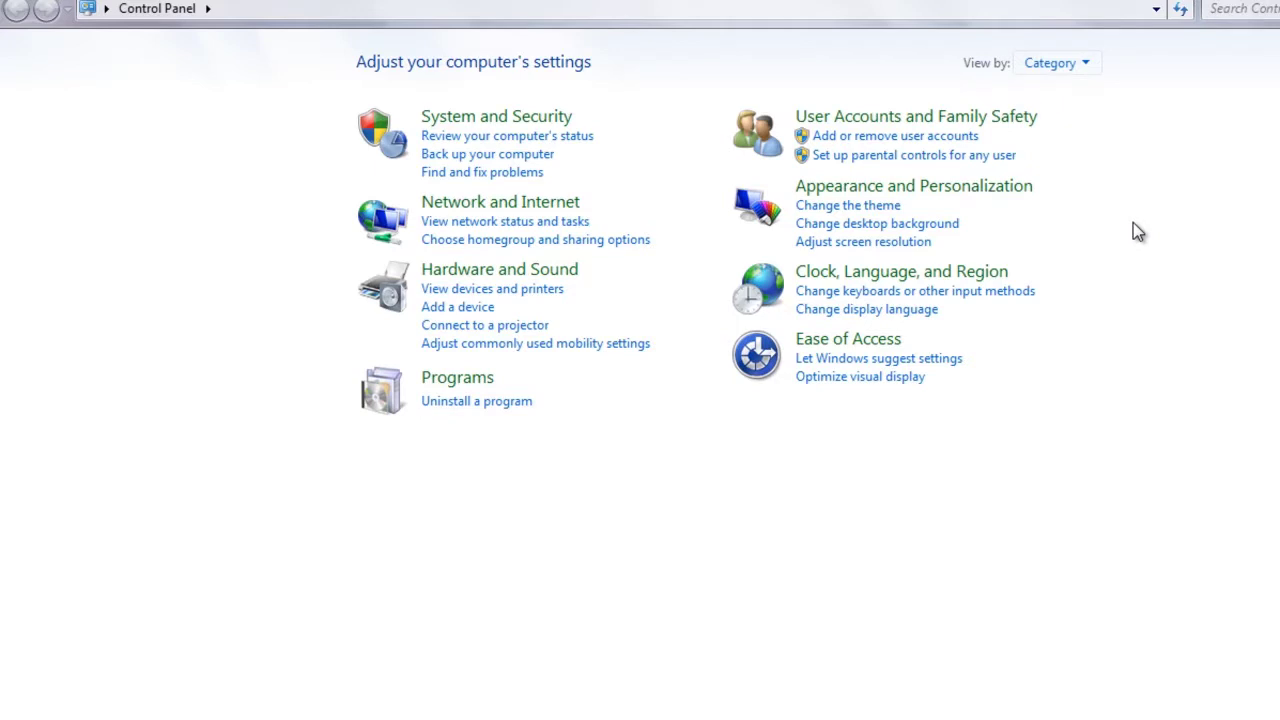
pyautogui.click(912, 286)
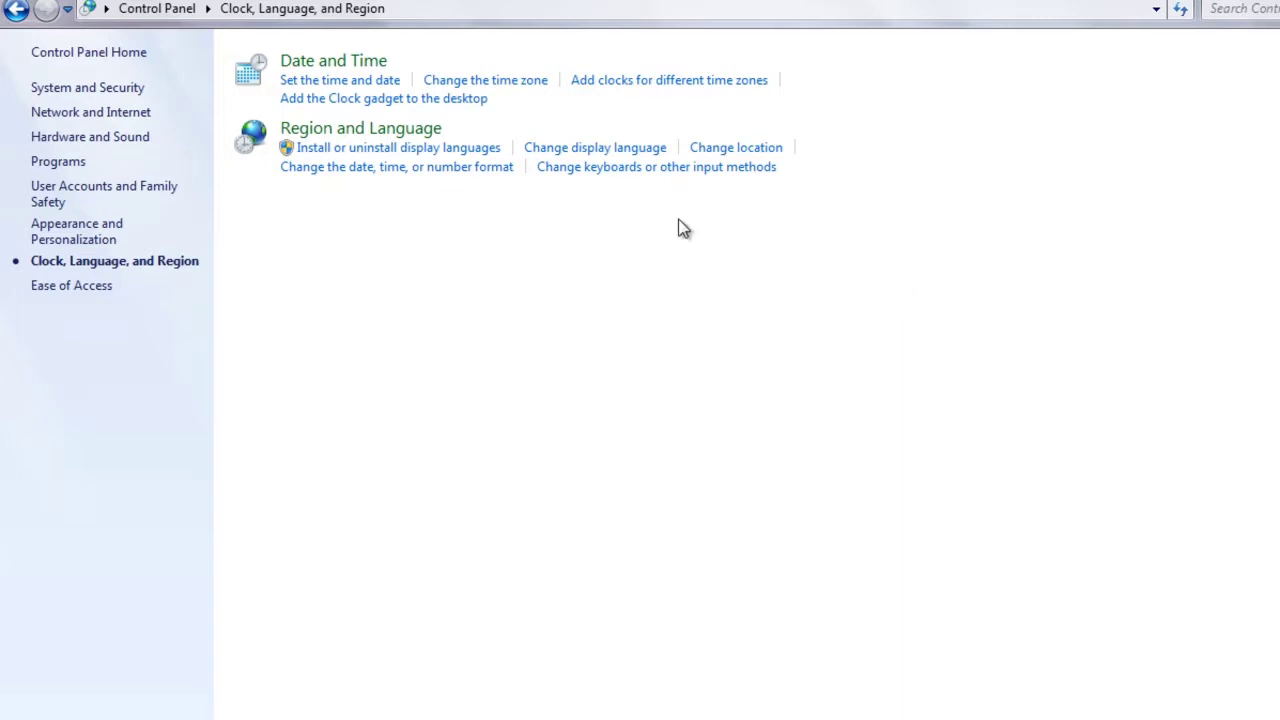
pyautogui.click(563, 172)
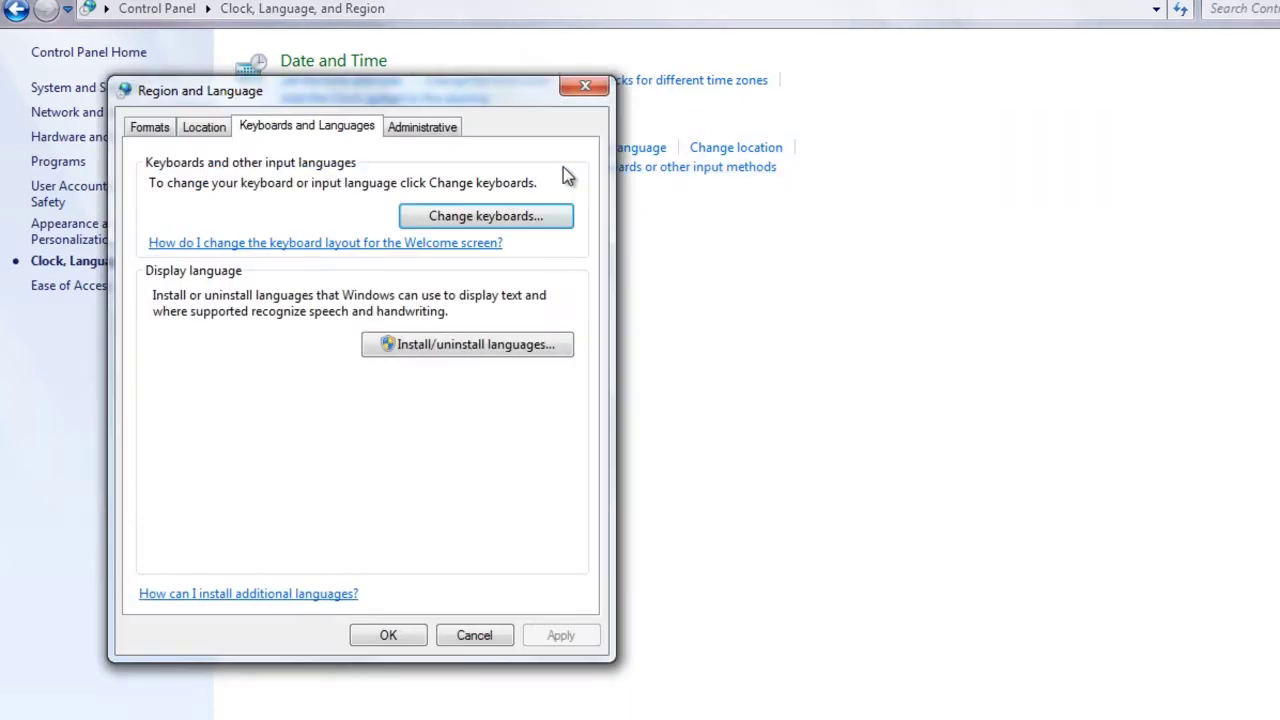
pyautogui.click(598, 90)
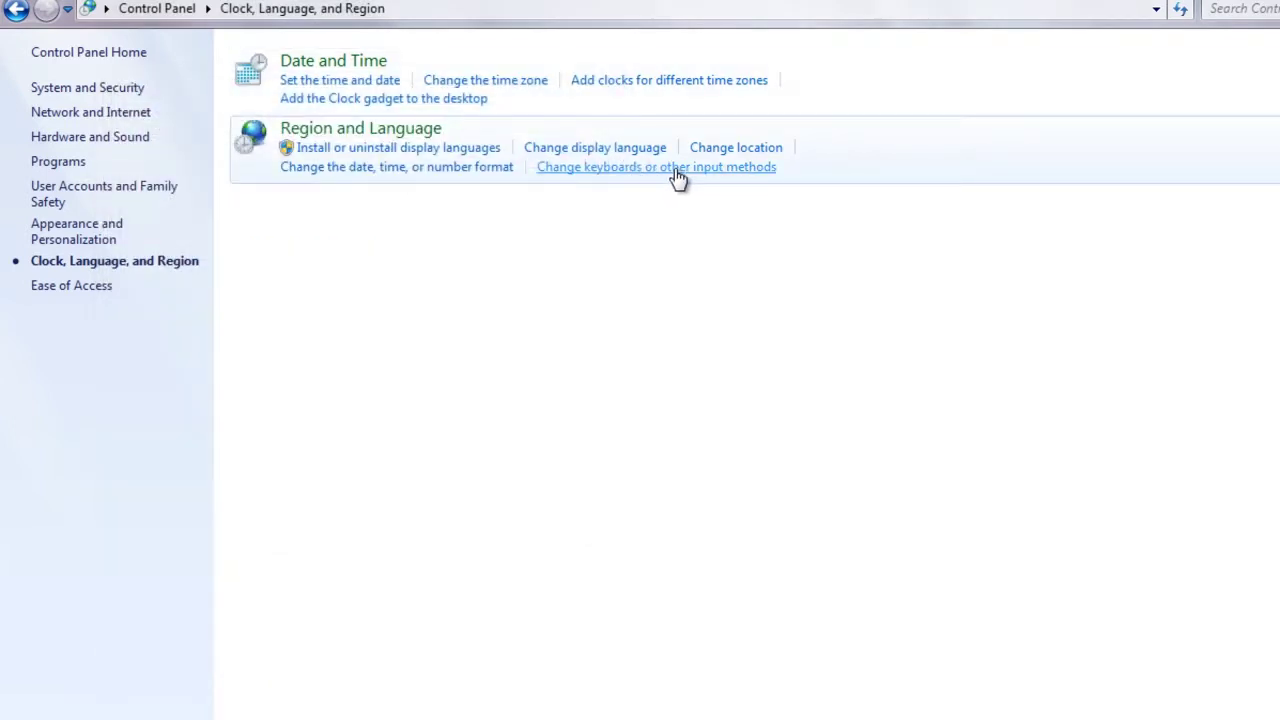
pyautogui.press('BackSpace')
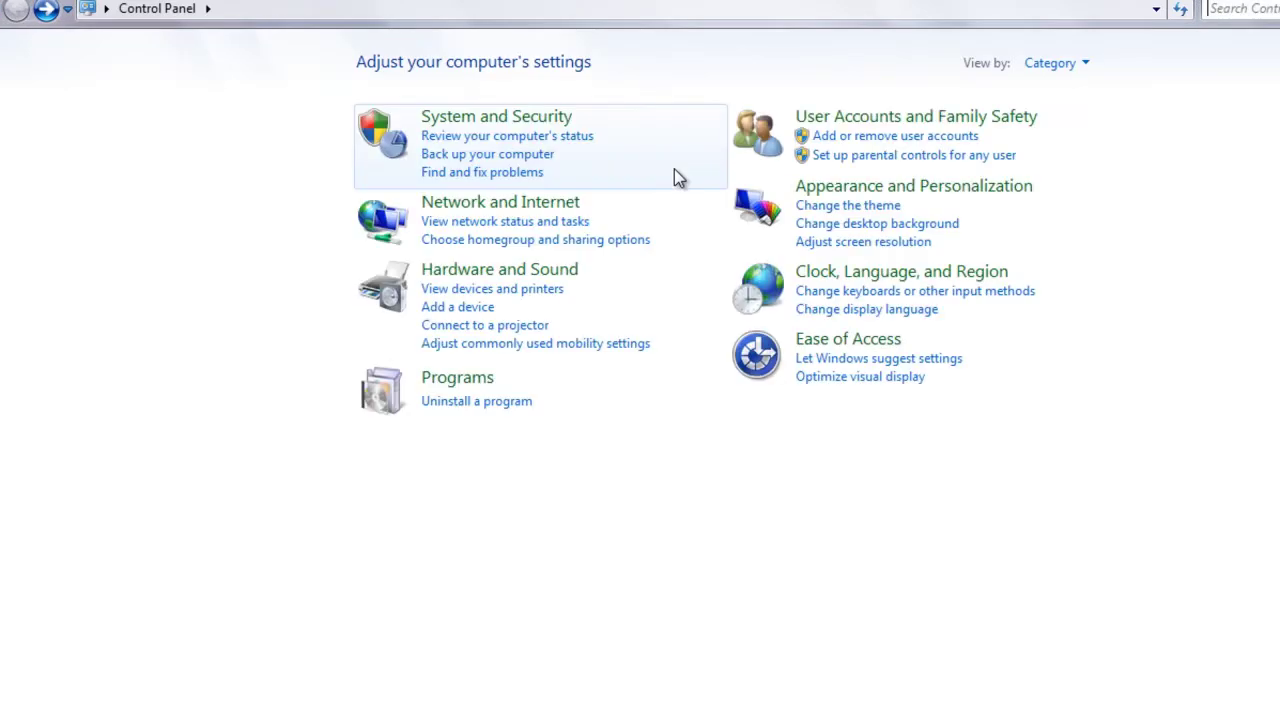
# Step: Display the Control Panel items as large icons and open the Region and Language settings
pyautogui.click(1084, 63)
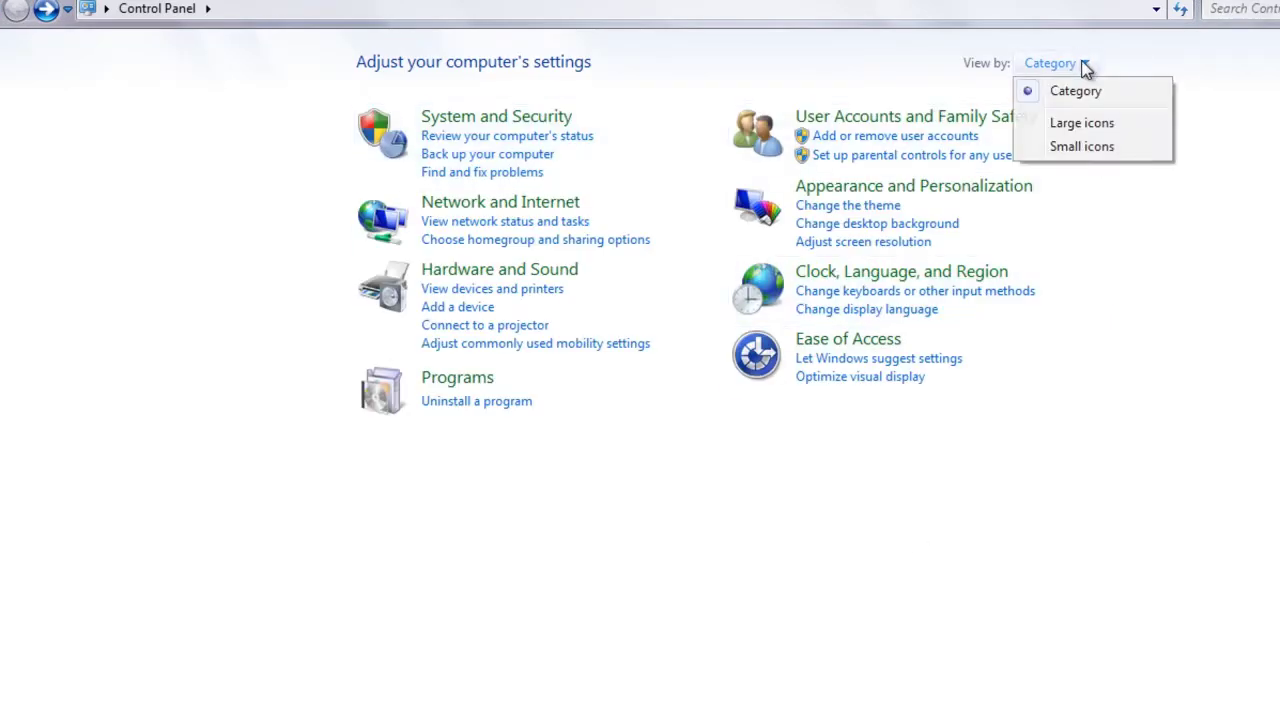
pyautogui.click(1093, 126)
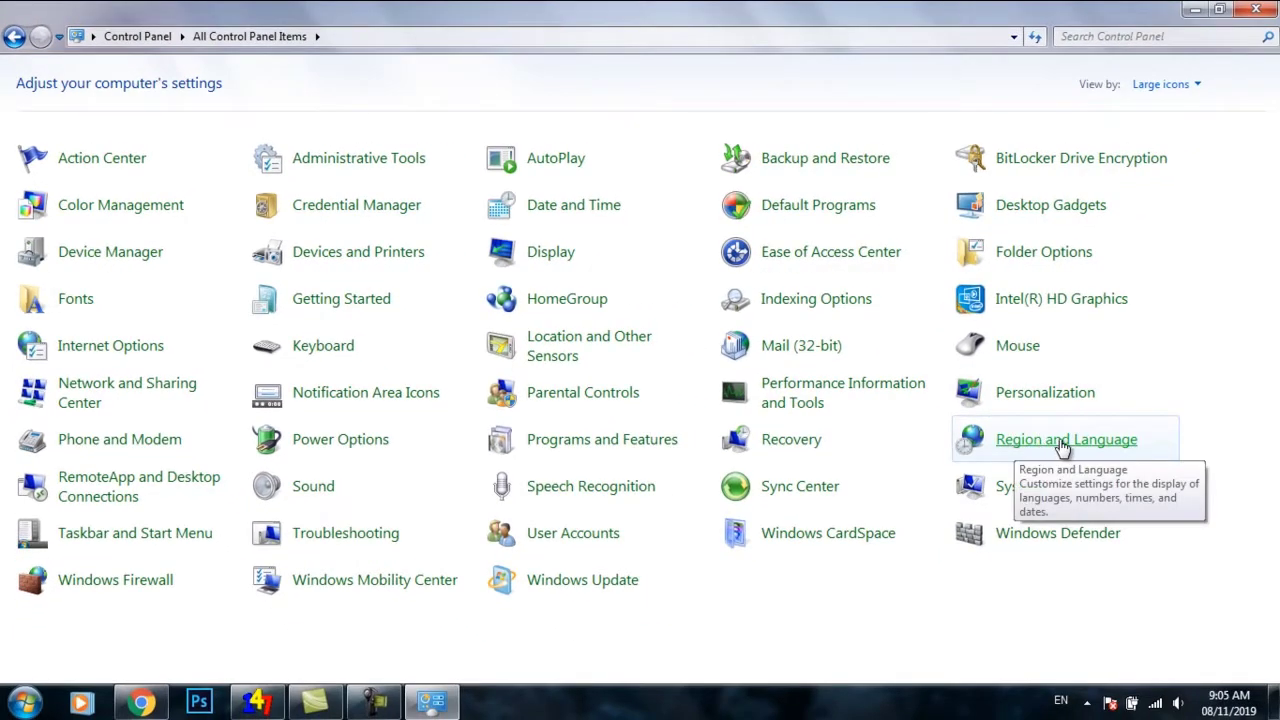
pyautogui.click(1062, 440)
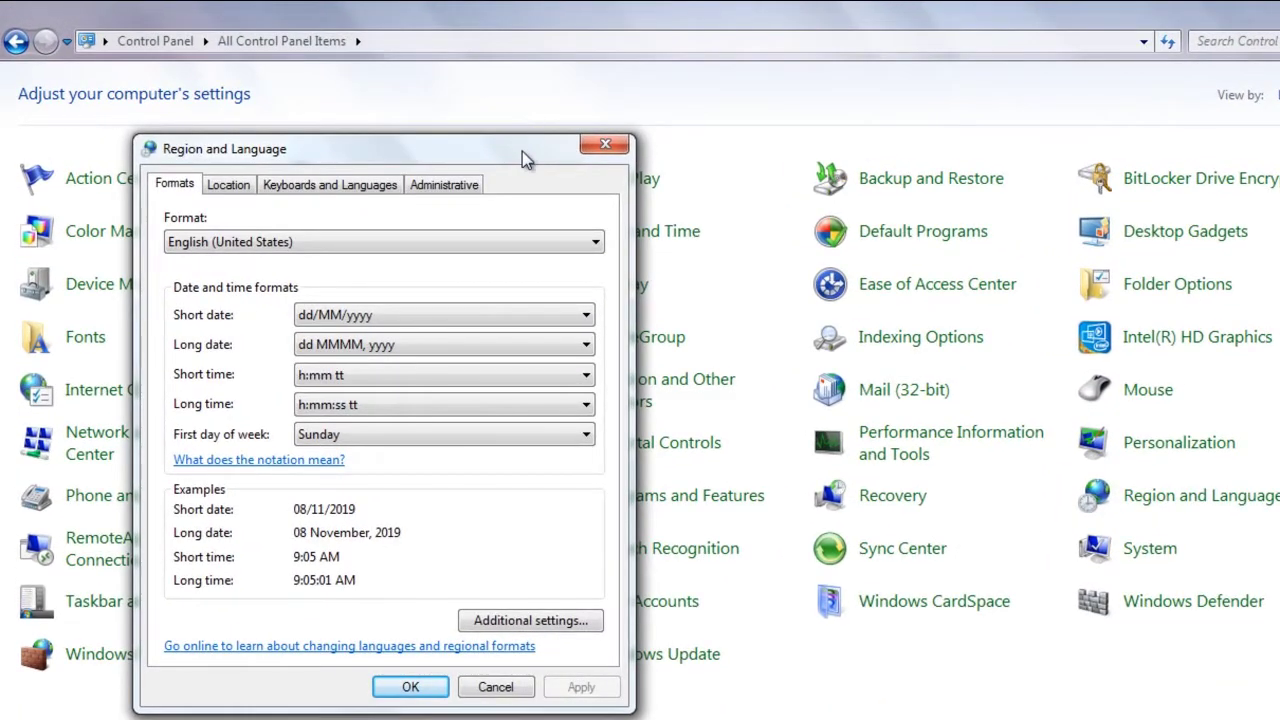
# Step: Move the Region and Language dialog aside and open its keyboard settings for changing the input languages
pyautogui.moveTo(522, 151); pyautogui.dragTo(904, 105)
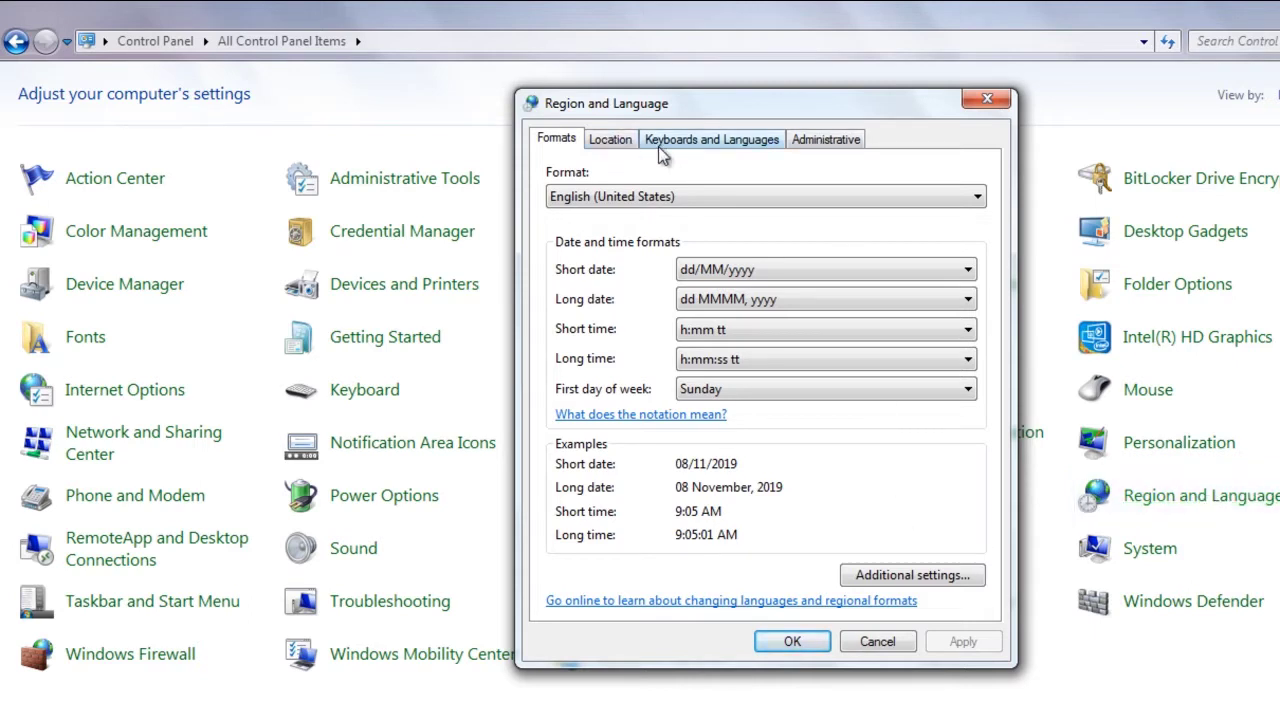
pyautogui.click(729, 141)
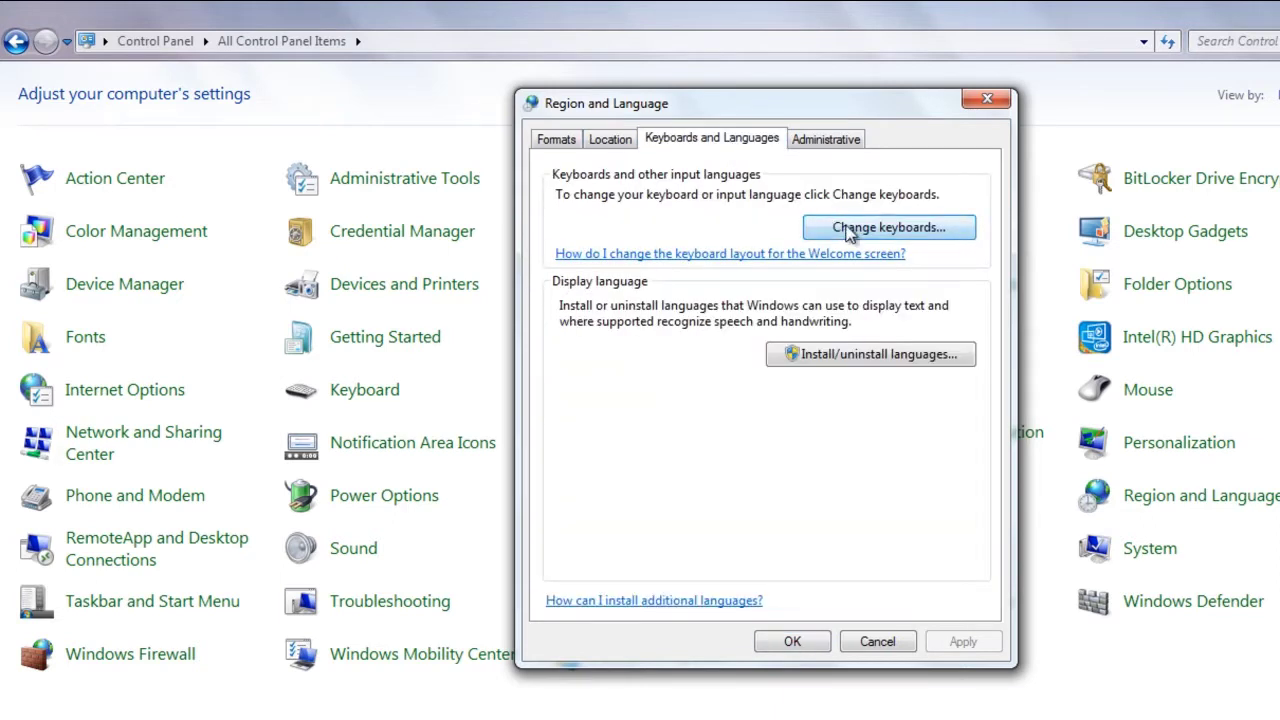
pyautogui.click(905, 235)
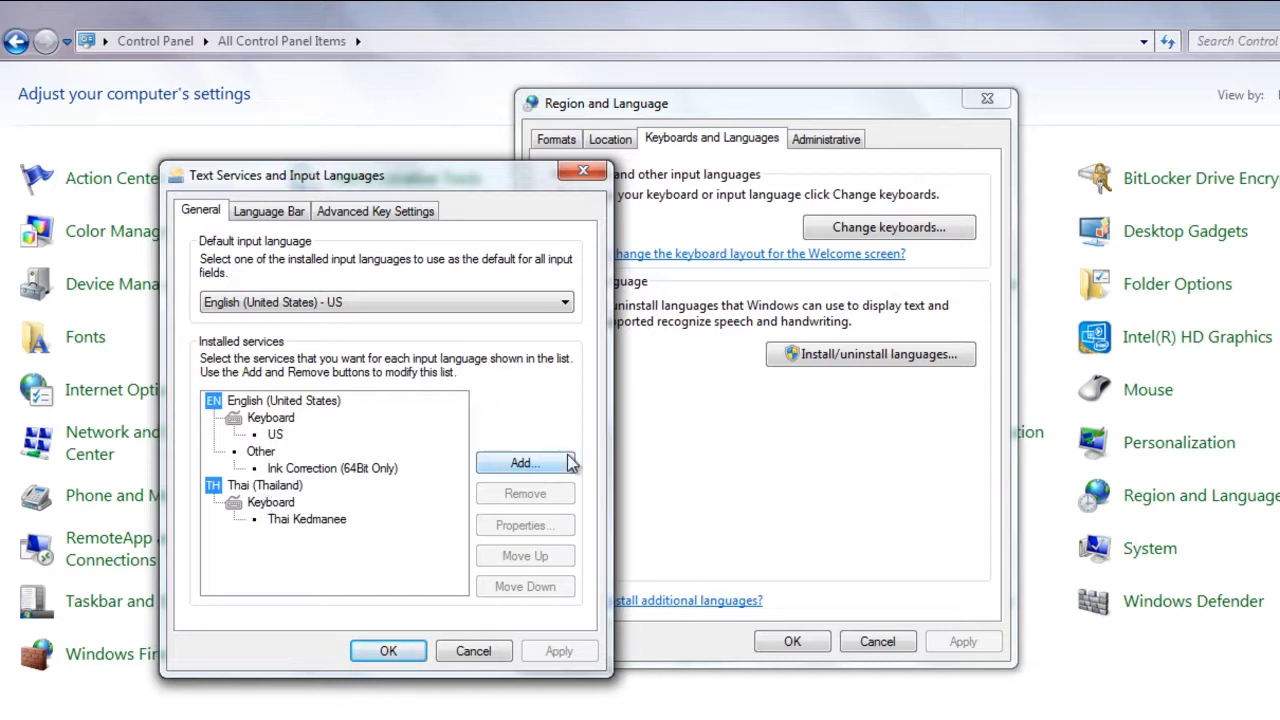
# Step: Add the Lao keyboard under Lao (Lao P.D.R.) to the installed input services and apply the change
pyautogui.click(521, 463)
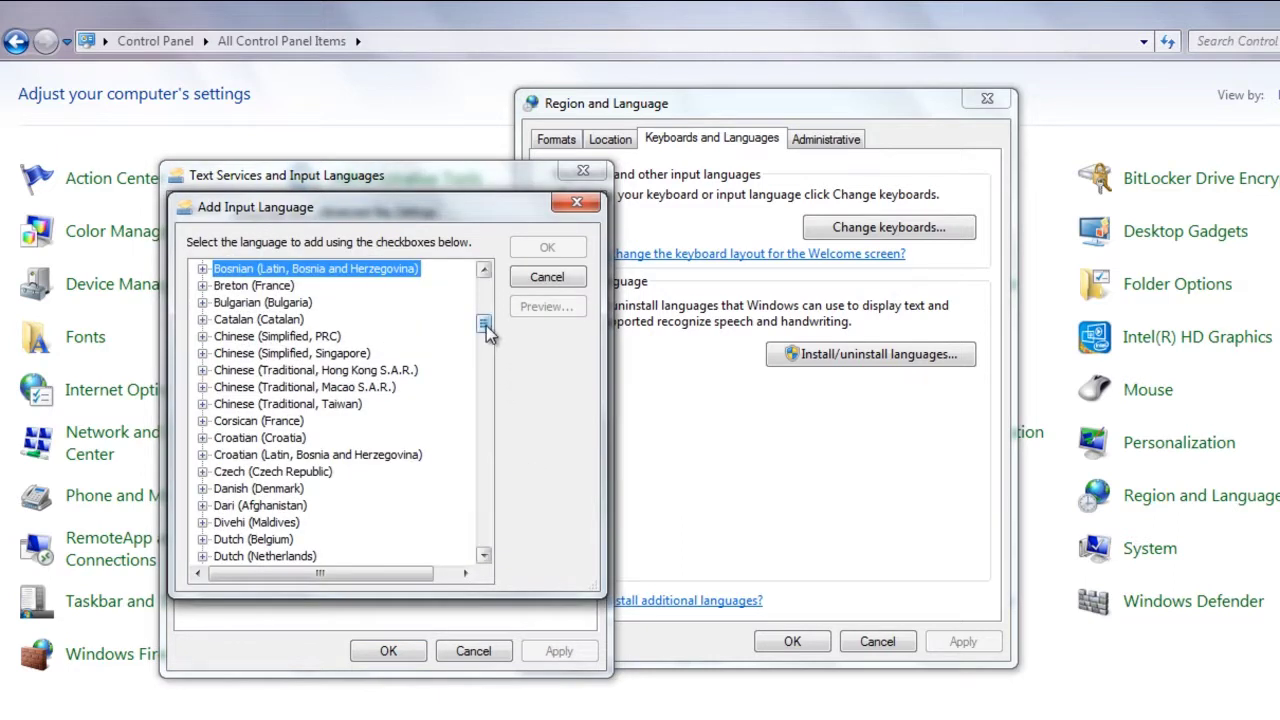
pyautogui.moveTo(486, 333); pyautogui.dragTo(486, 447)
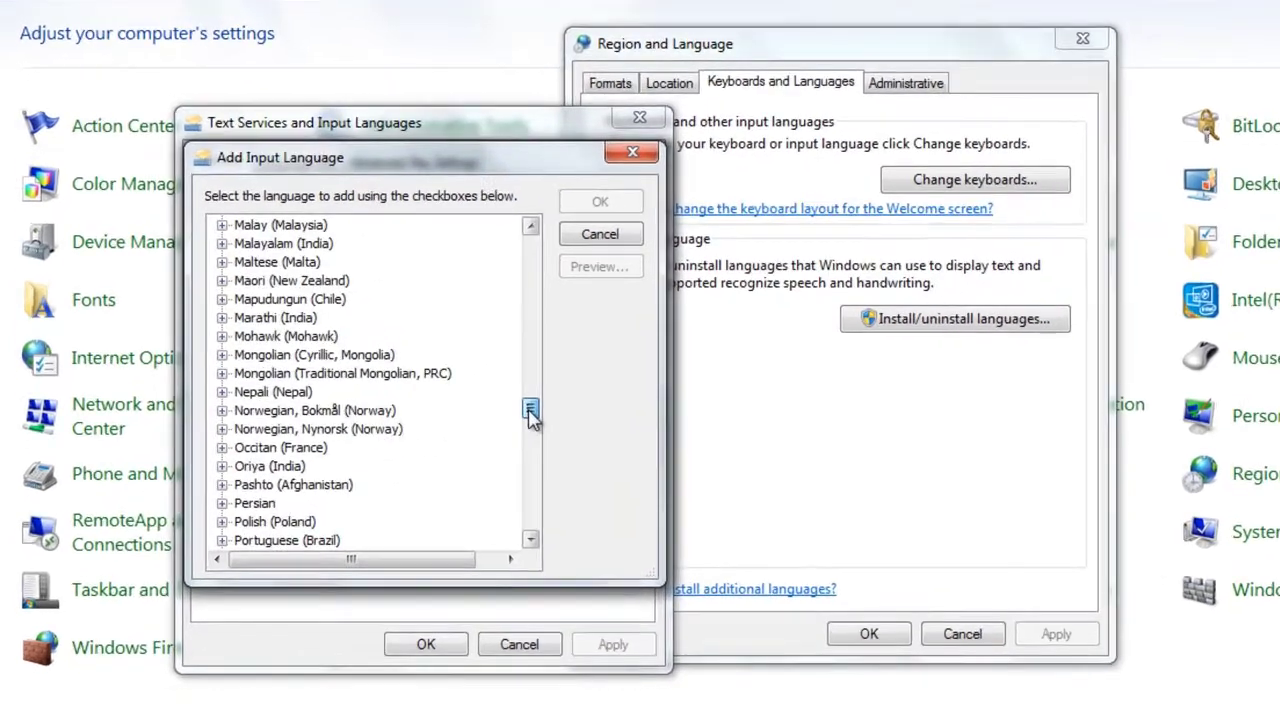
pyautogui.moveTo(529, 411); pyautogui.dragTo(529, 407)
pyautogui.moveTo(630, 355)
pyautogui.mouseDown()
pyautogui.moveTo(629, 329)
pyautogui.moveTo(631, 342)
pyautogui.mouseUp()
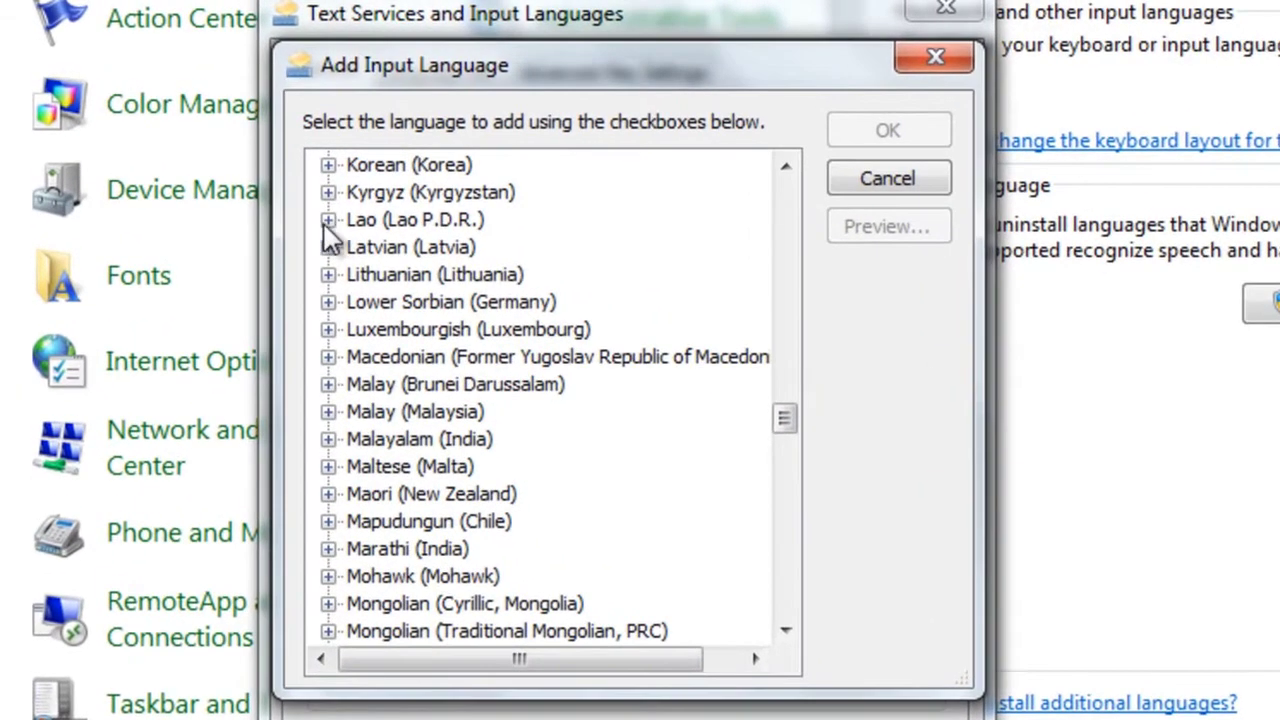
pyautogui.click(328, 221)
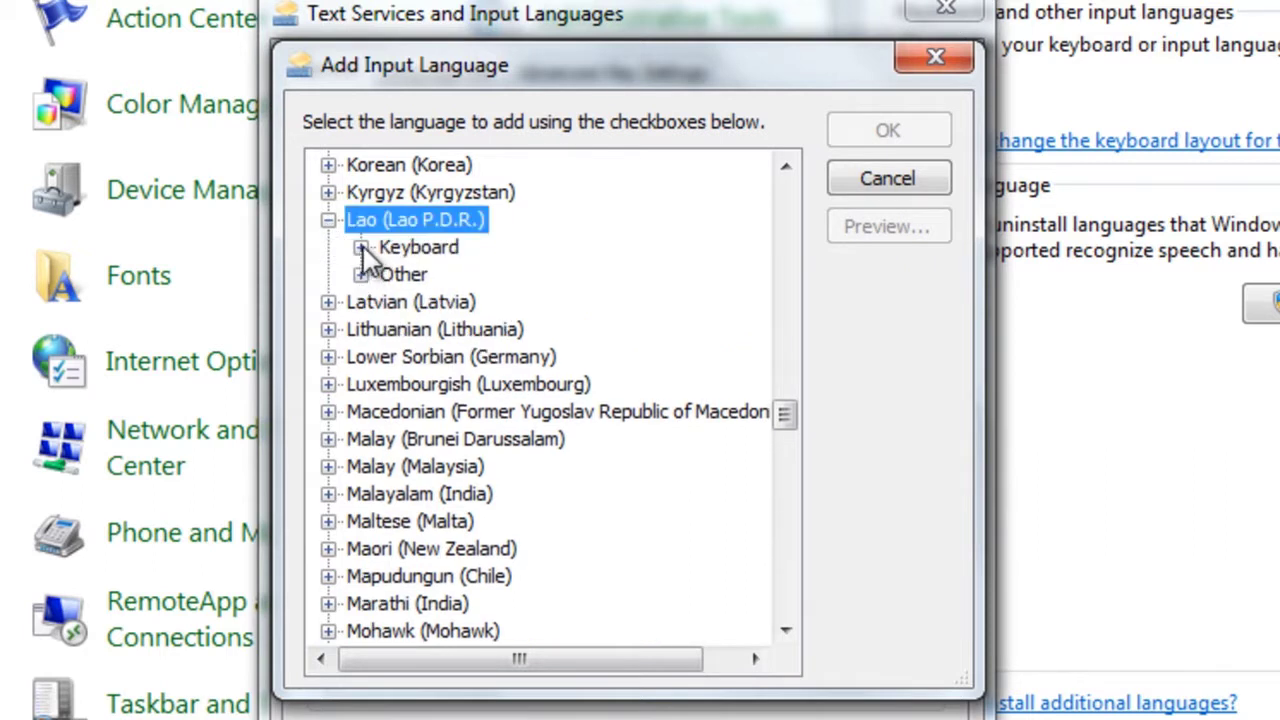
pyautogui.click(361, 248)
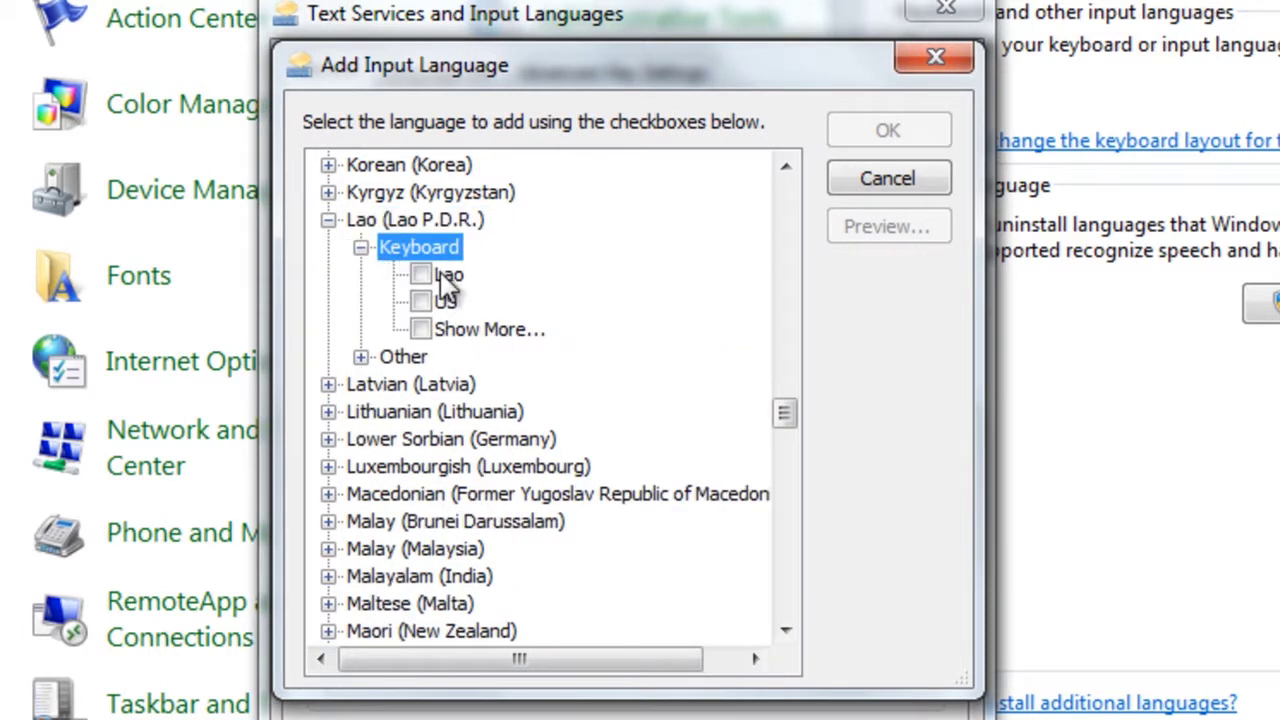
pyautogui.click(422, 276)
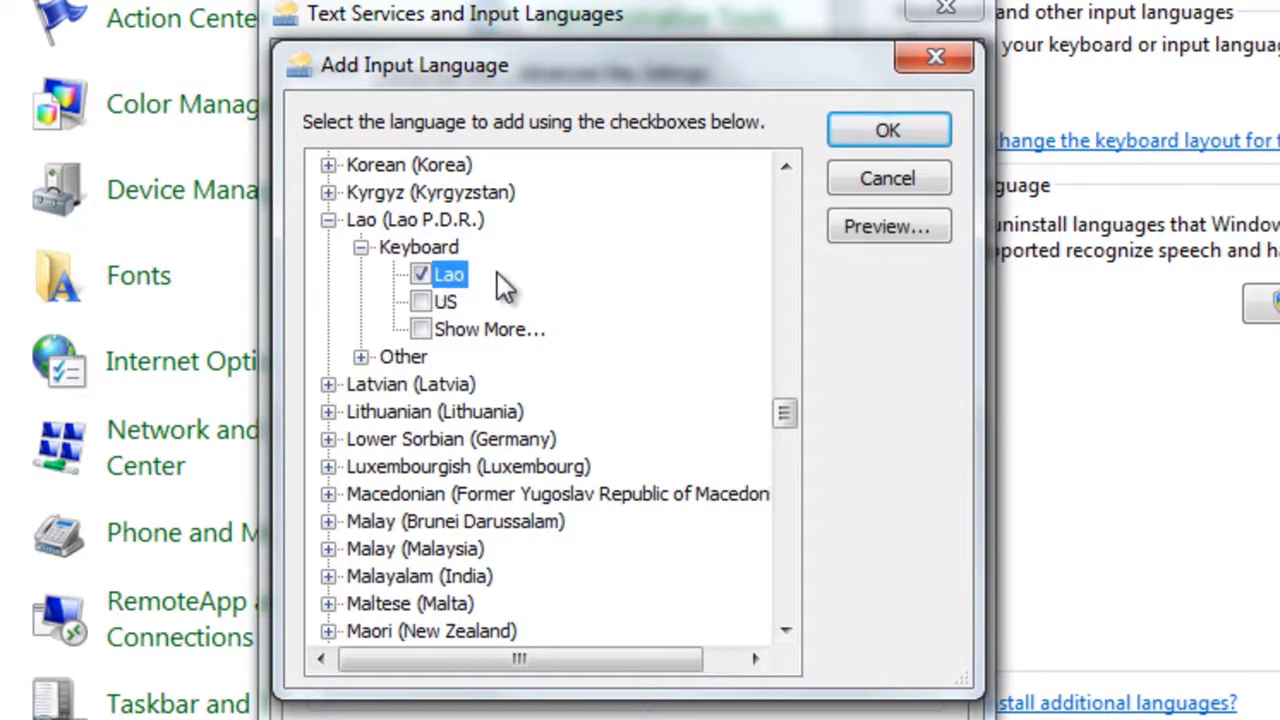
pyautogui.click(909, 135)
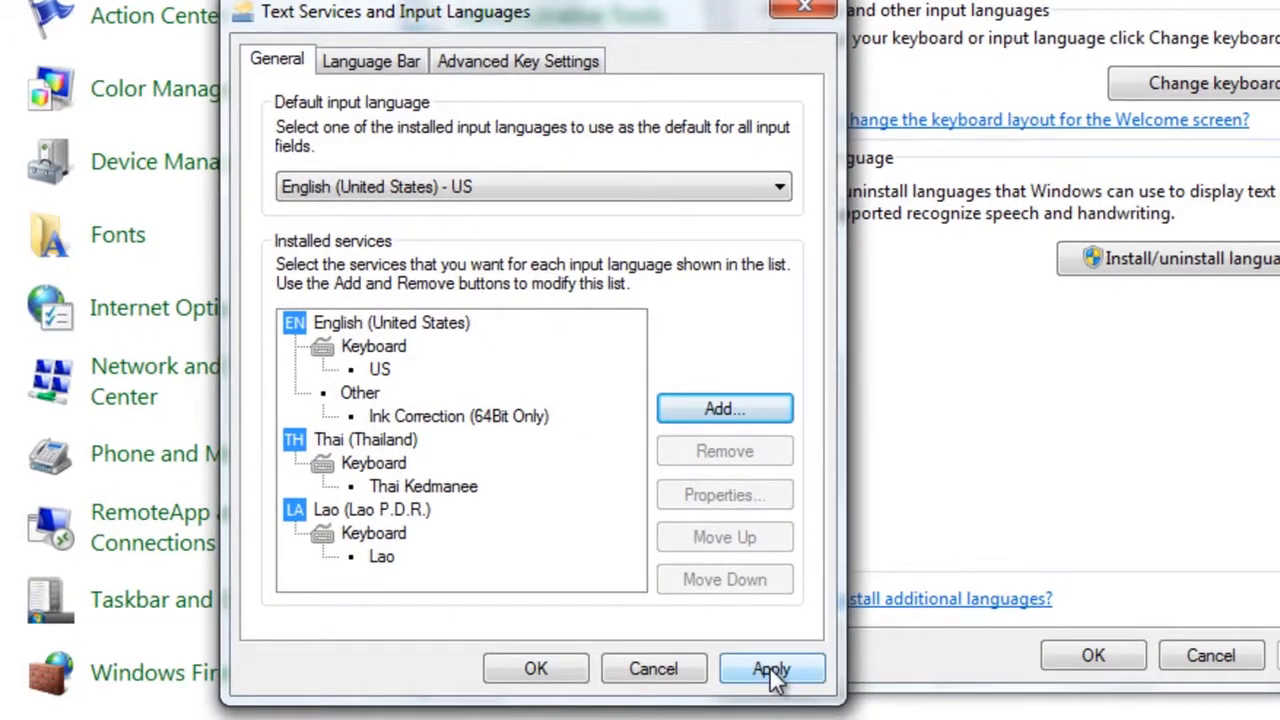
pyautogui.click(773, 672)
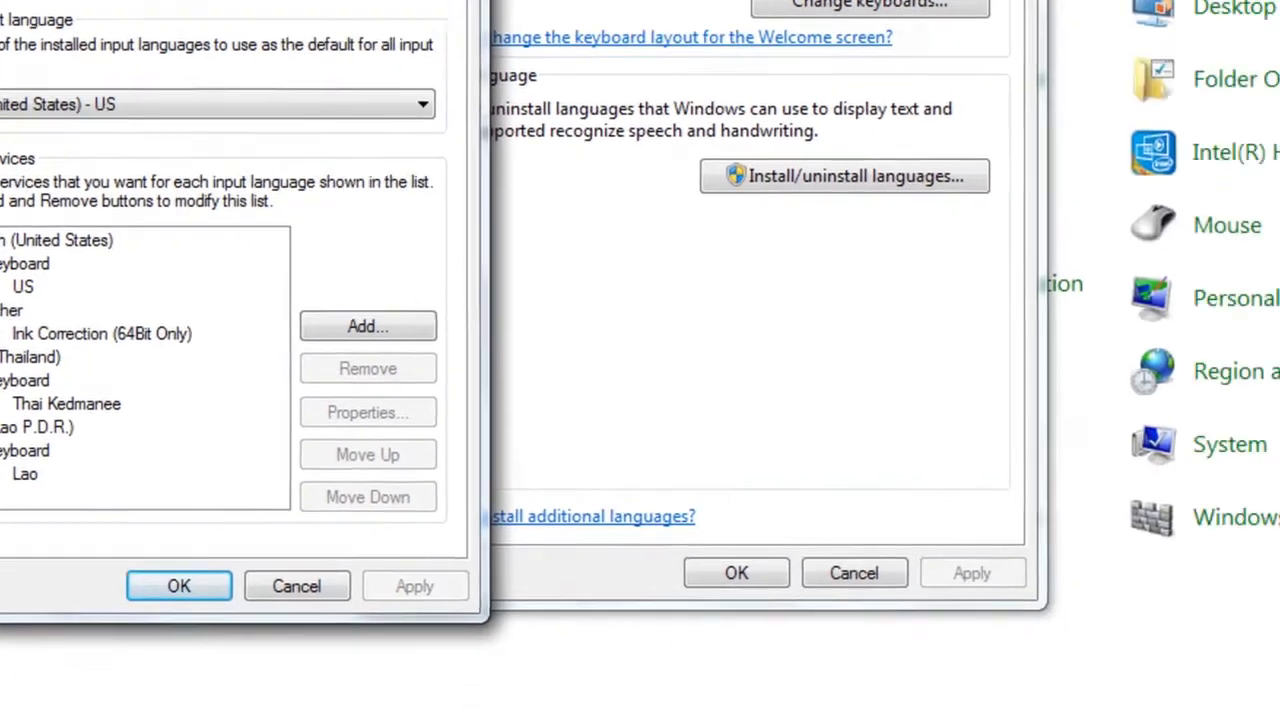
# Step: Check the installed input languages in the taskbar's language list and return to the Text Services and Input Languages dialog
pyautogui.click(937, 696)
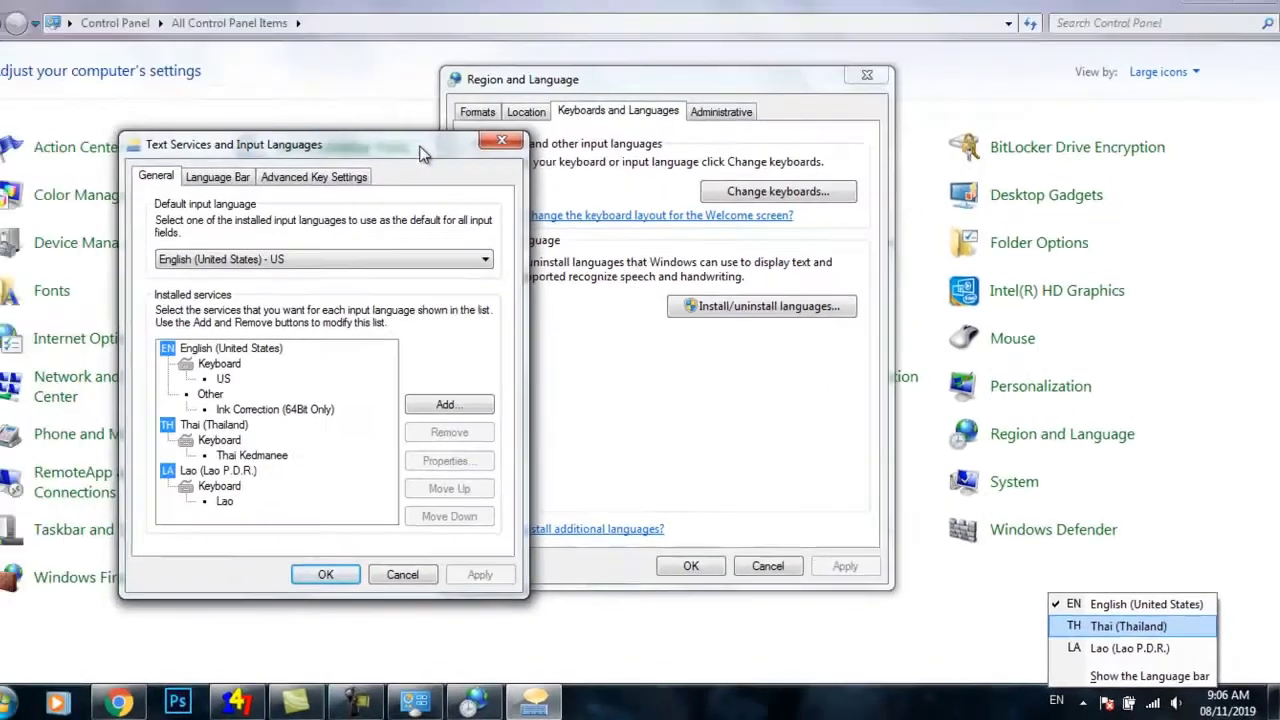
pyautogui.click(437, 163)
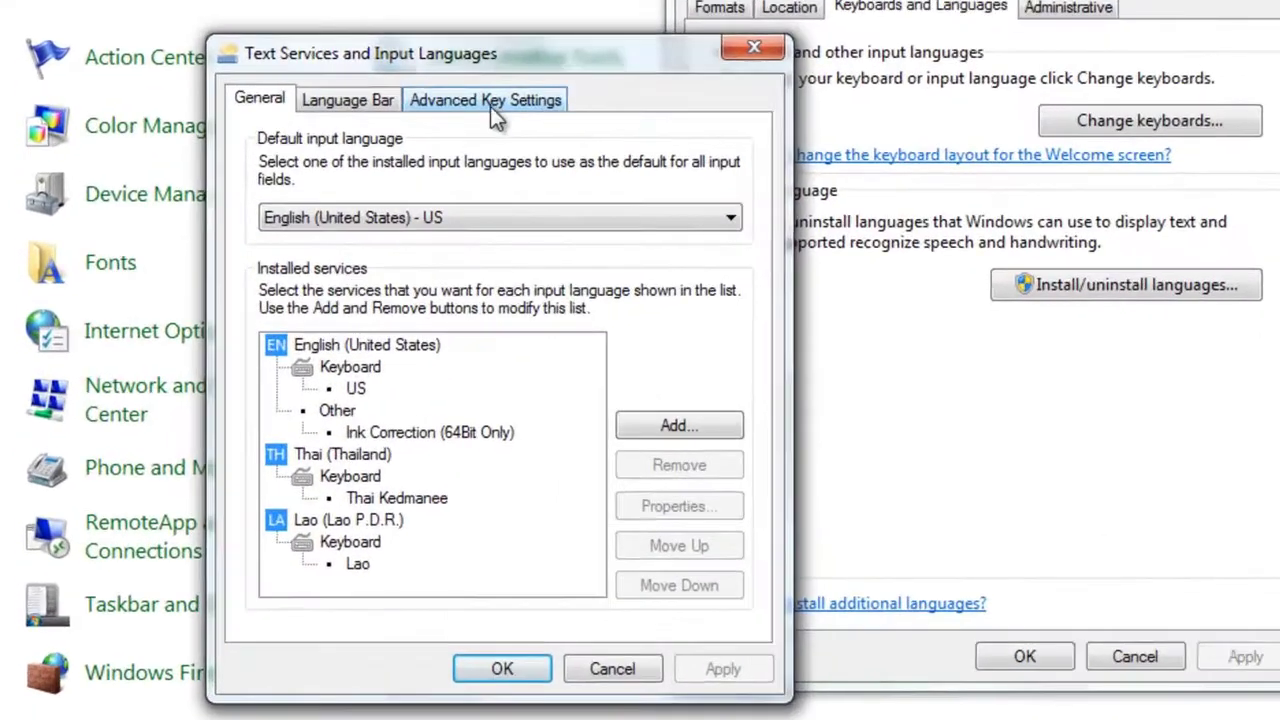
# Step: Confirm Grave Accent as the hot key for switching between input languages and accept both the text services and regional settings
pyautogui.click(334, 192)
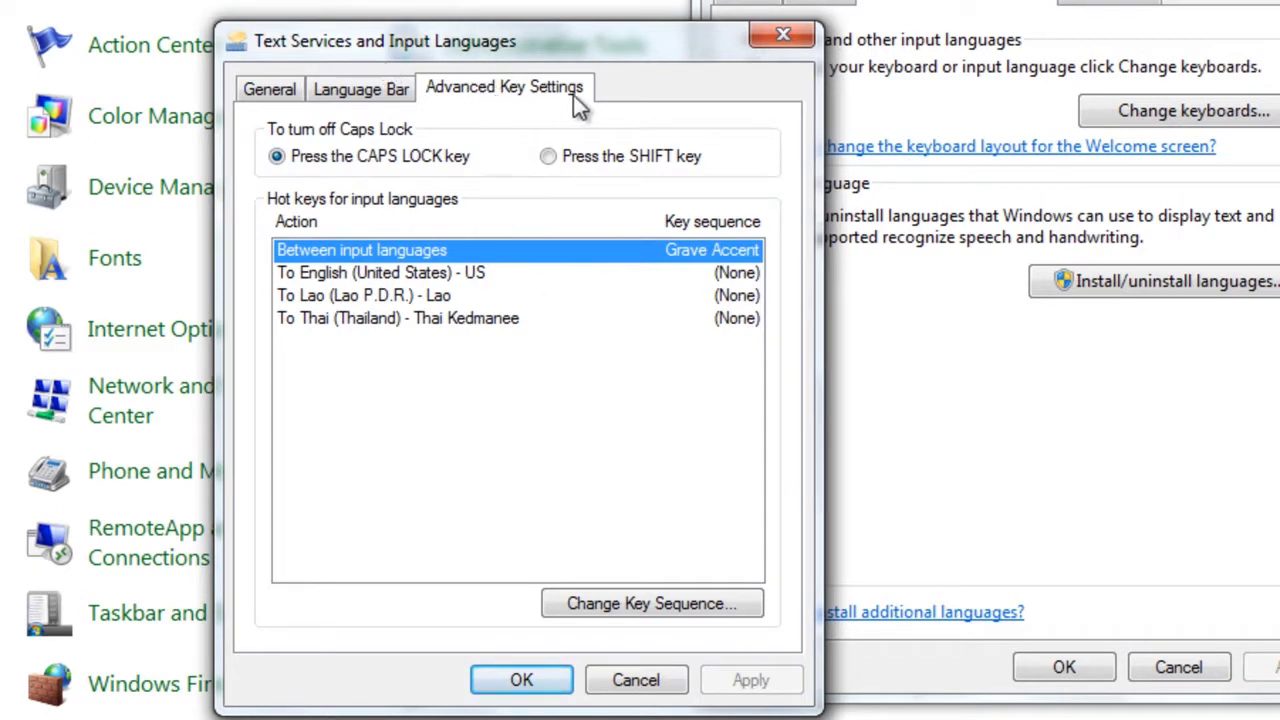
pyautogui.click(660, 612)
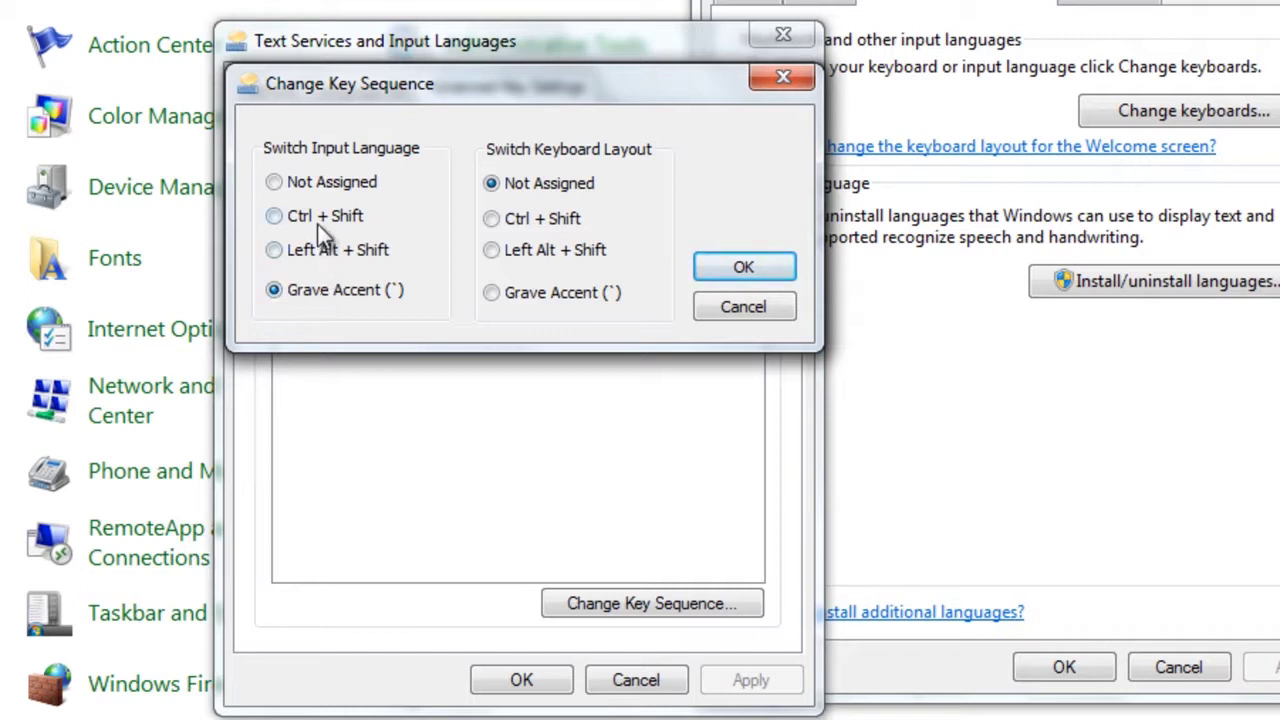
pyautogui.click(697, 264)
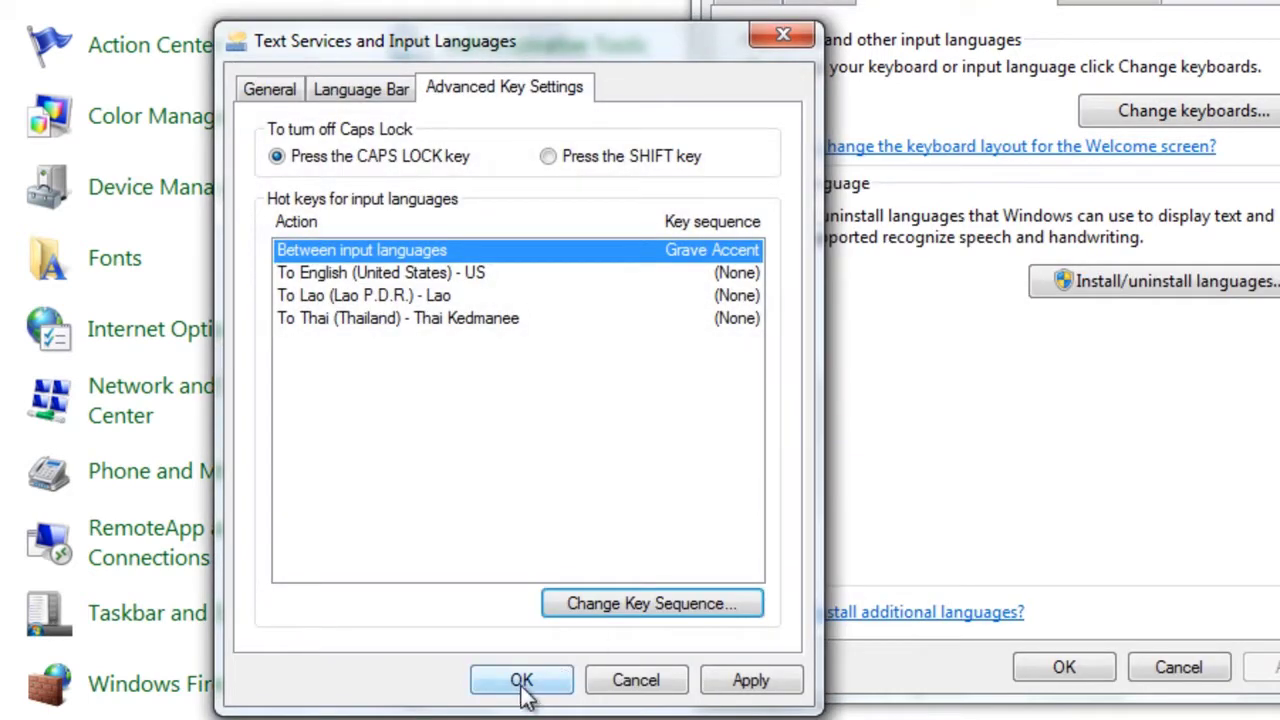
pyautogui.click(521, 684)
pyautogui.click(1062, 670)
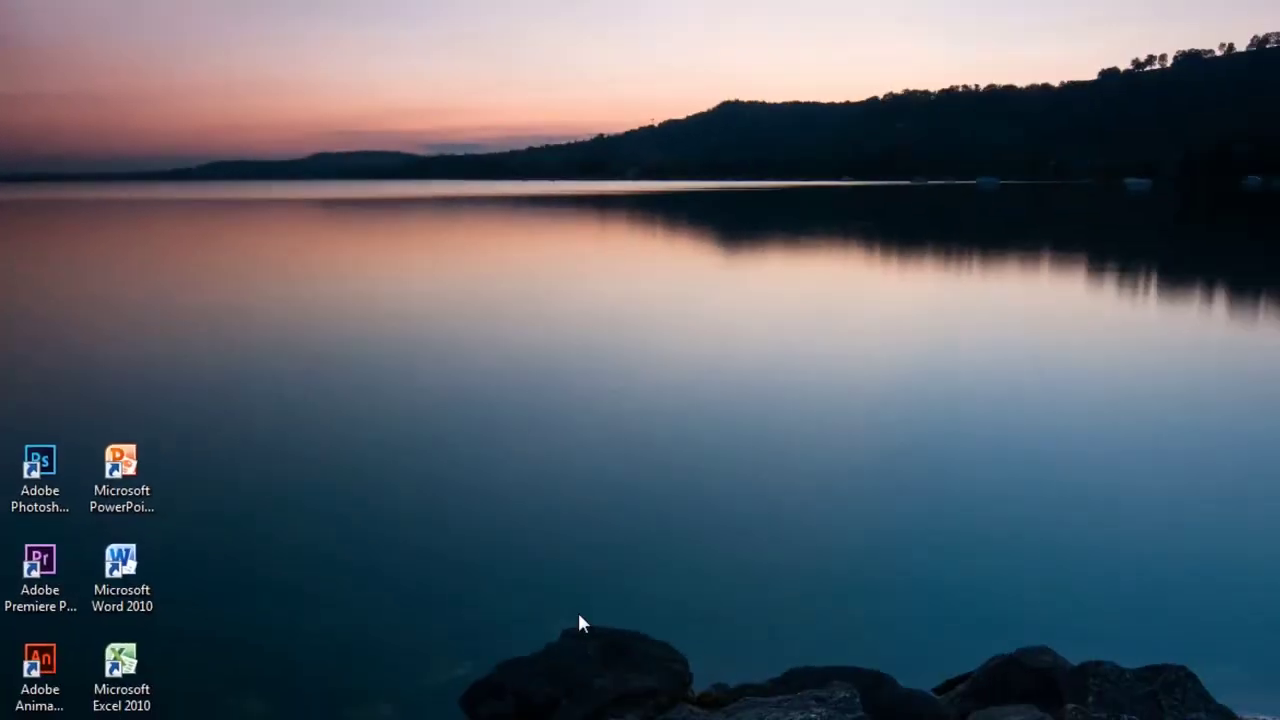
# Step: Open Notepad and move its empty window closer to the taskbar's language indicator
pyautogui.press('super')
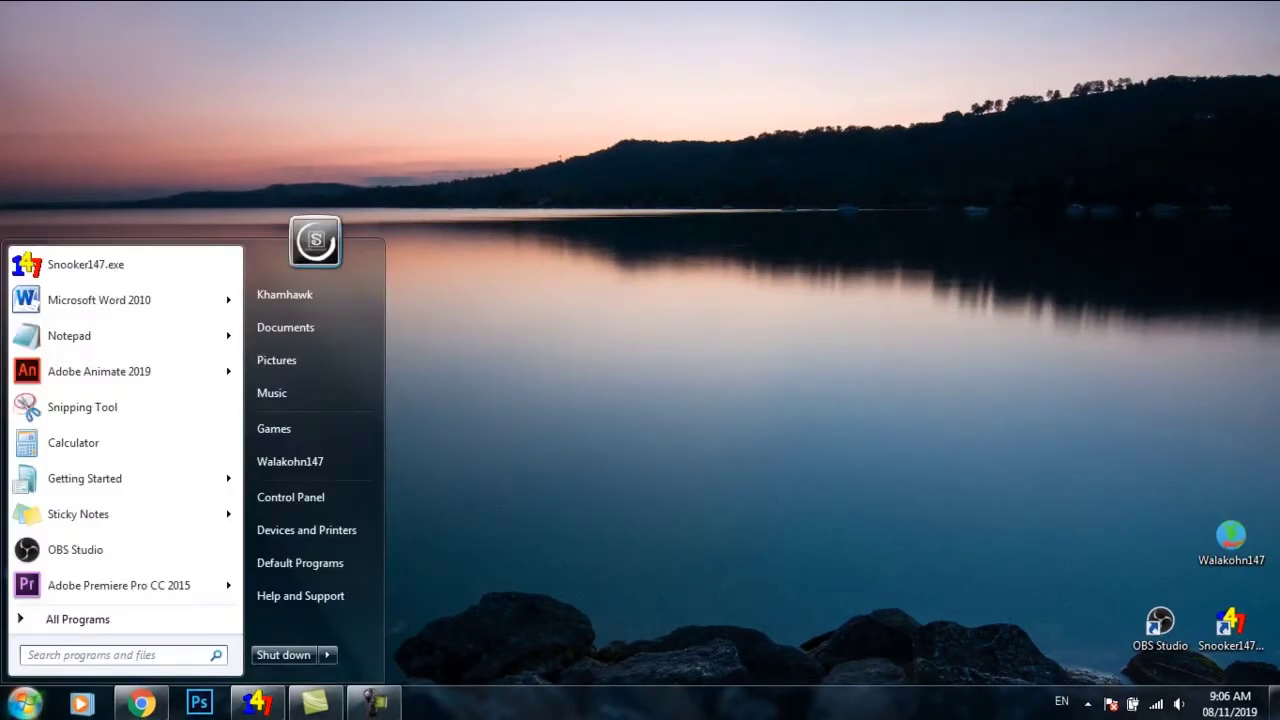
pyautogui.click(118, 339)
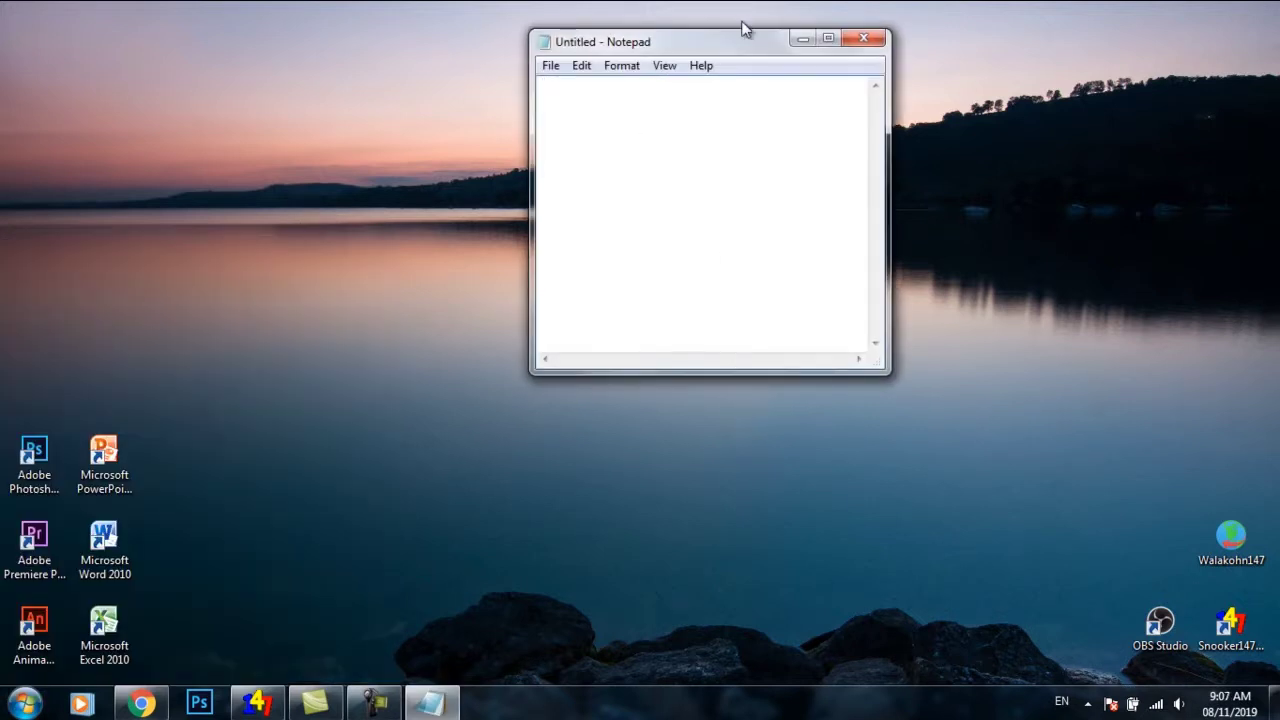
pyautogui.moveTo(743, 43); pyautogui.dragTo(900, 350)
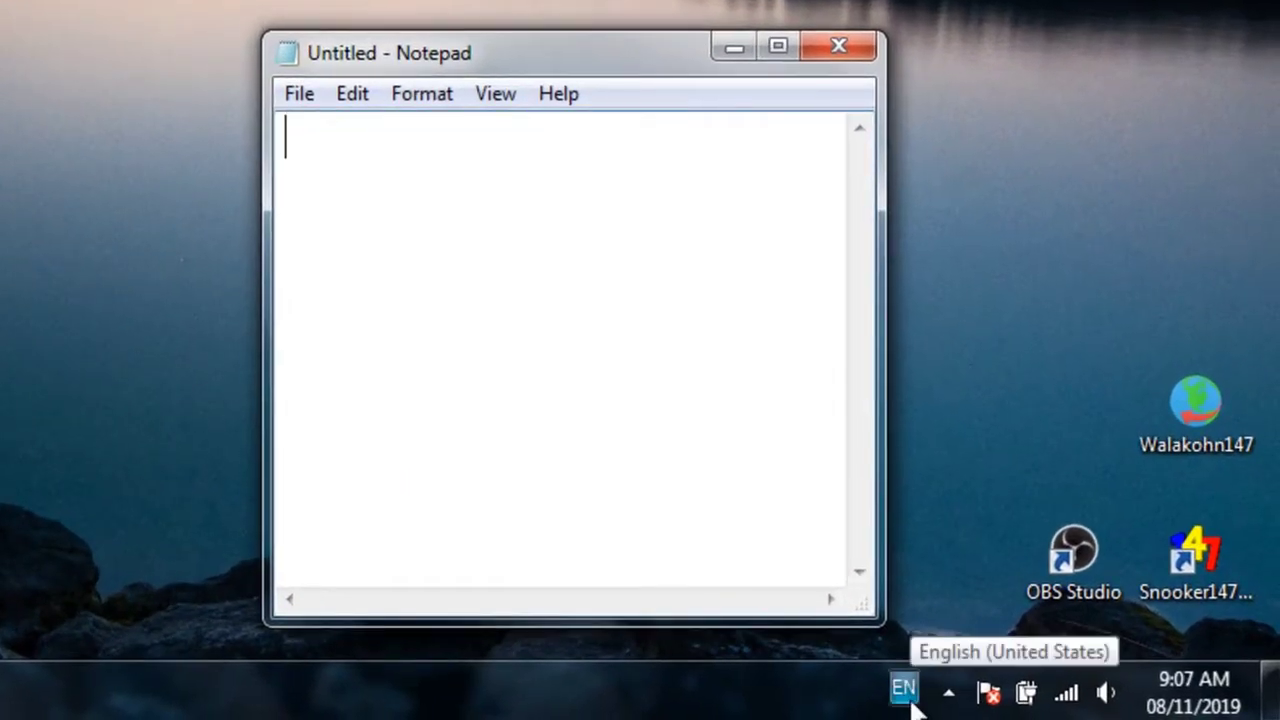
# Step: Select English (United States) as the input language and write "English" on the first line of the Notepad document
pyautogui.click(906, 692)
pyautogui.click(968, 532)
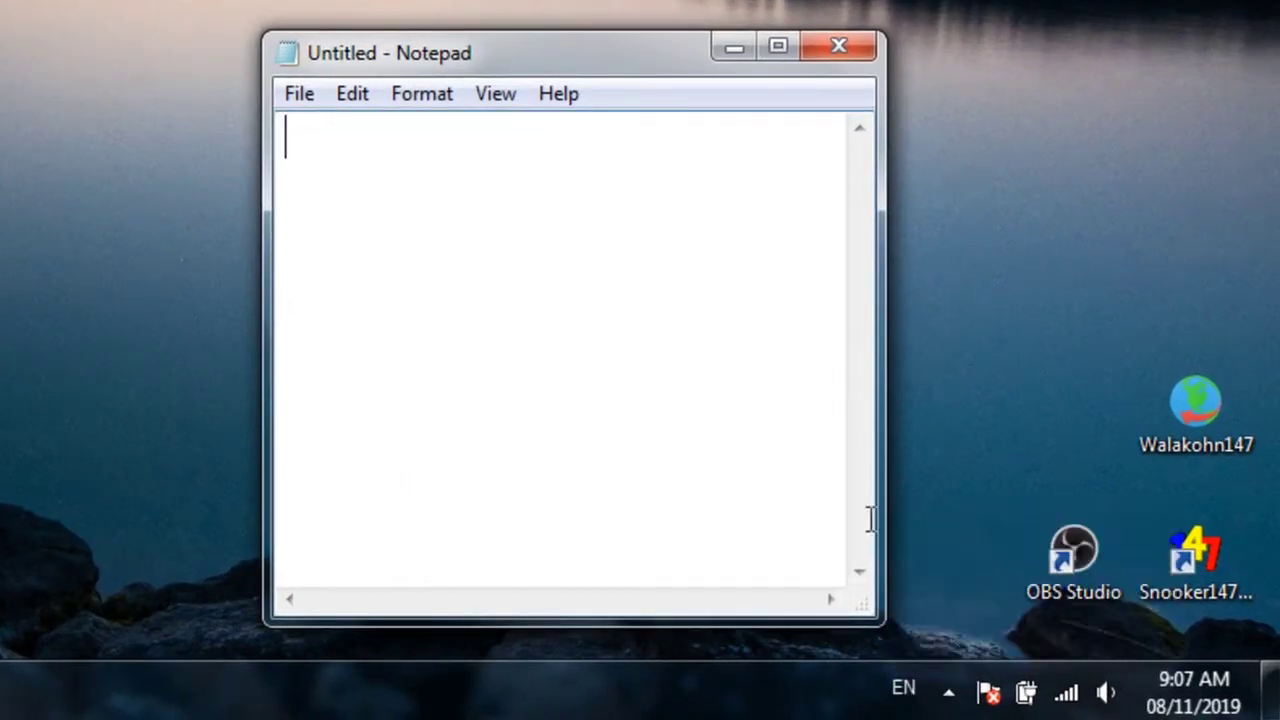
pyautogui.write('Englsih')
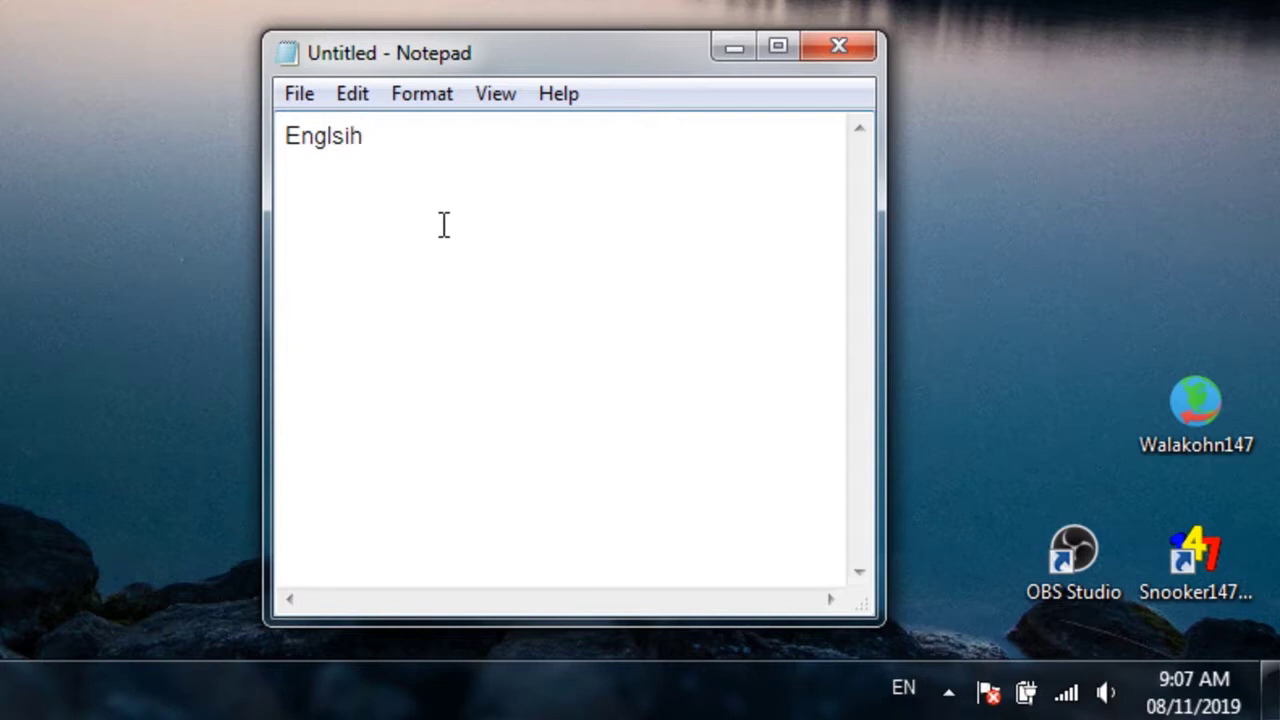
pyautogui.press('BackSpace')
pyautogui.press('BackSpace')
pyautogui.press('BackSpace')
pyautogui.write('ish')
# Step: Switch the input language to Thai (Thailand) and write "ไทย" on the second line
pyautogui.click(904, 688)
pyautogui.click(966, 566)
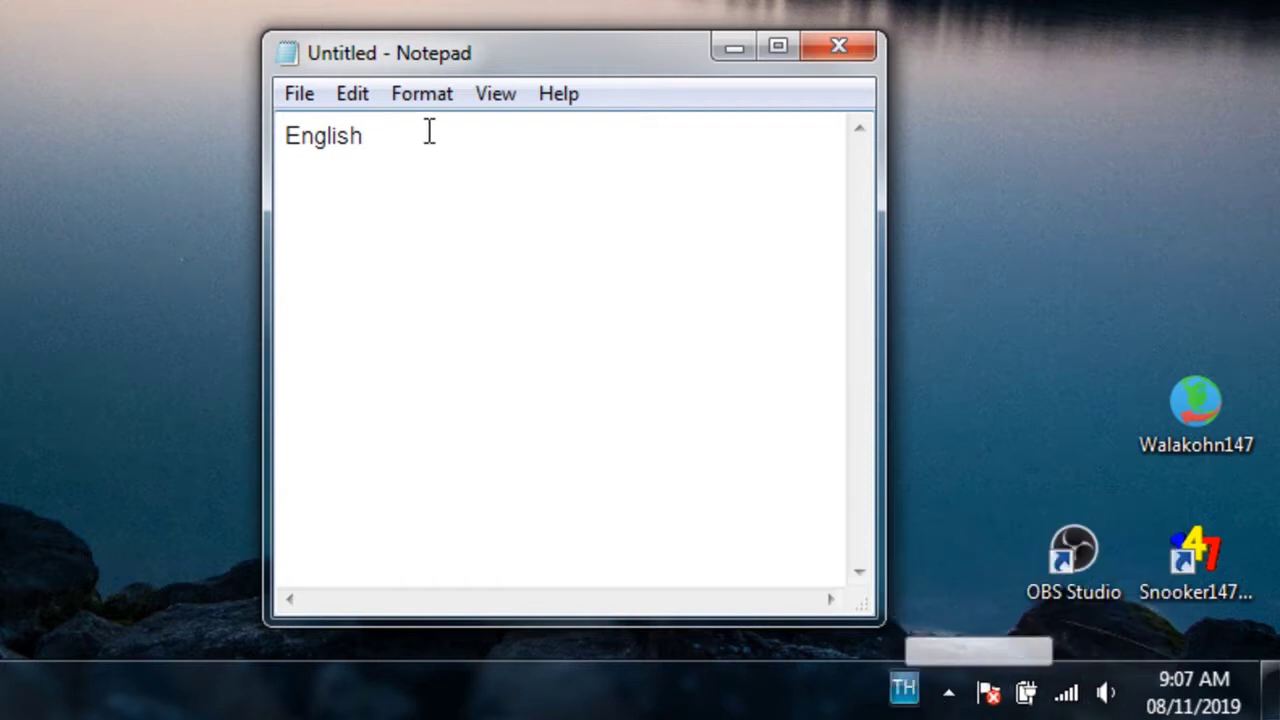
pyautogui.write('ไทย')
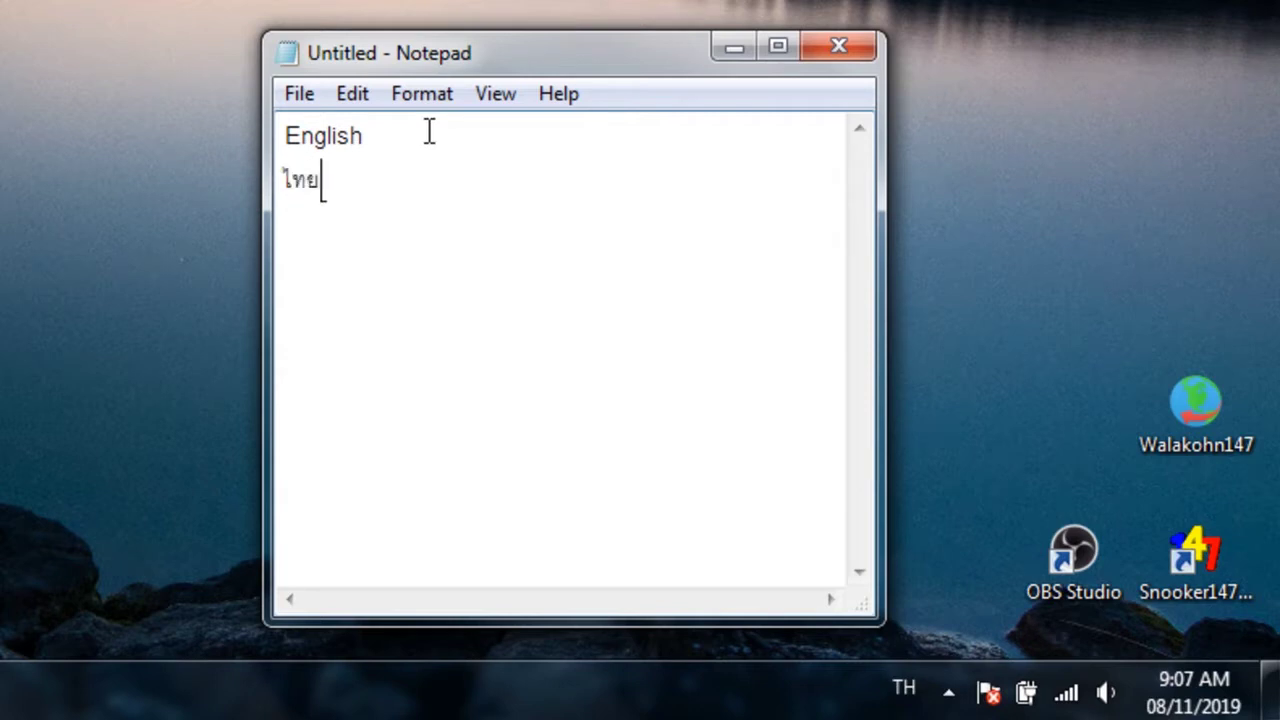
# Step: Switch the input language to Lao (Lao P.D.R.) and write "ລາວ ພາສາລາວ" on the third line
pyautogui.press('Return')
pyautogui.click(904, 688)
pyautogui.click(941, 599)
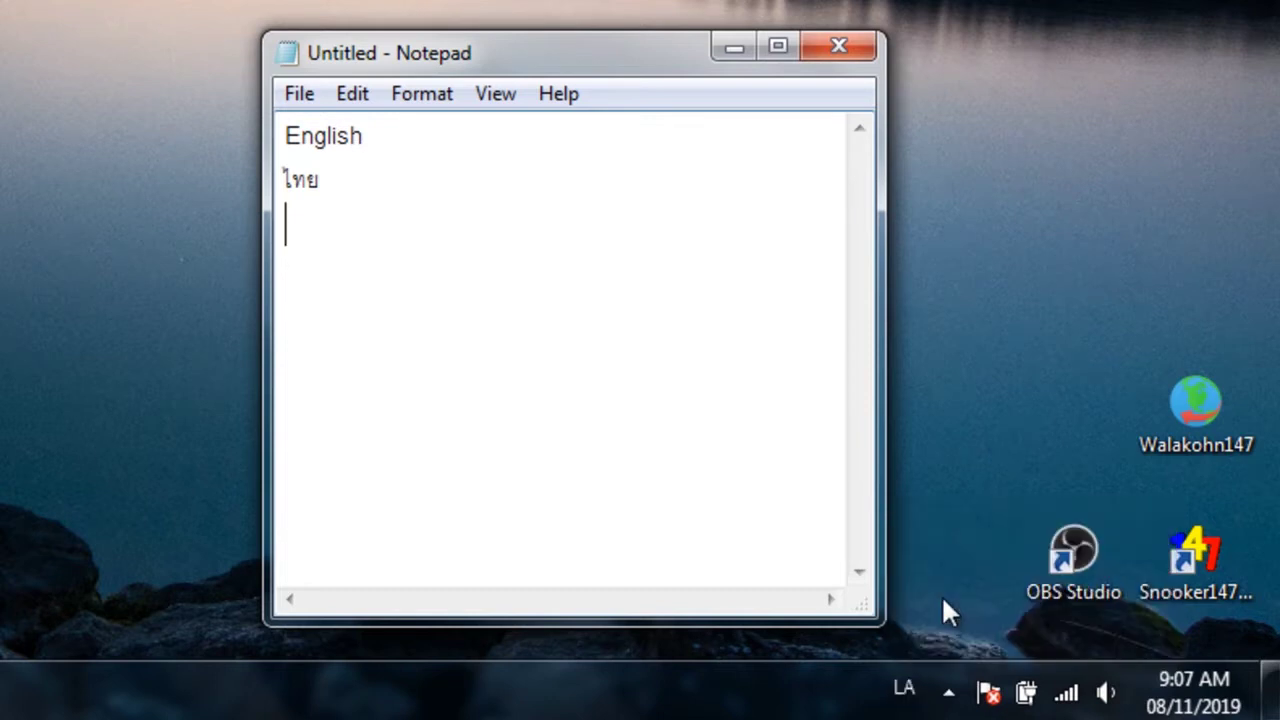
pyautogui.write('ລາວ ພາສາ')
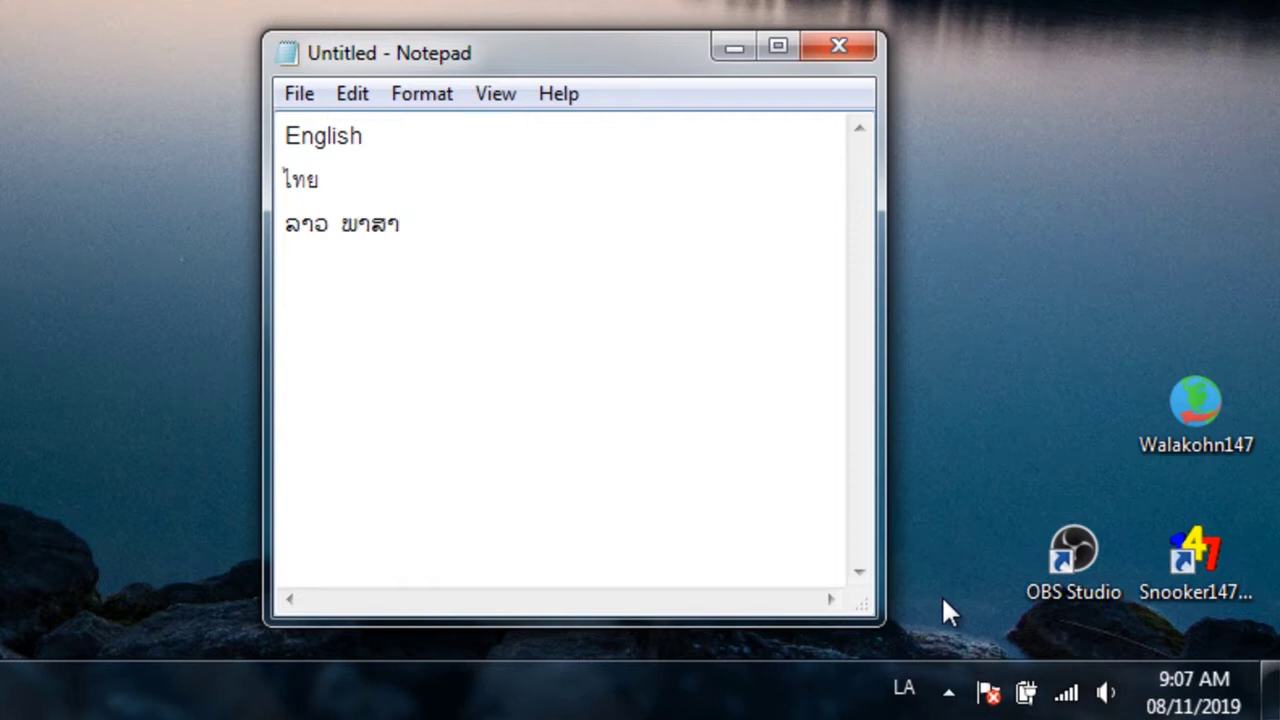
pyautogui.write('ລາວ')
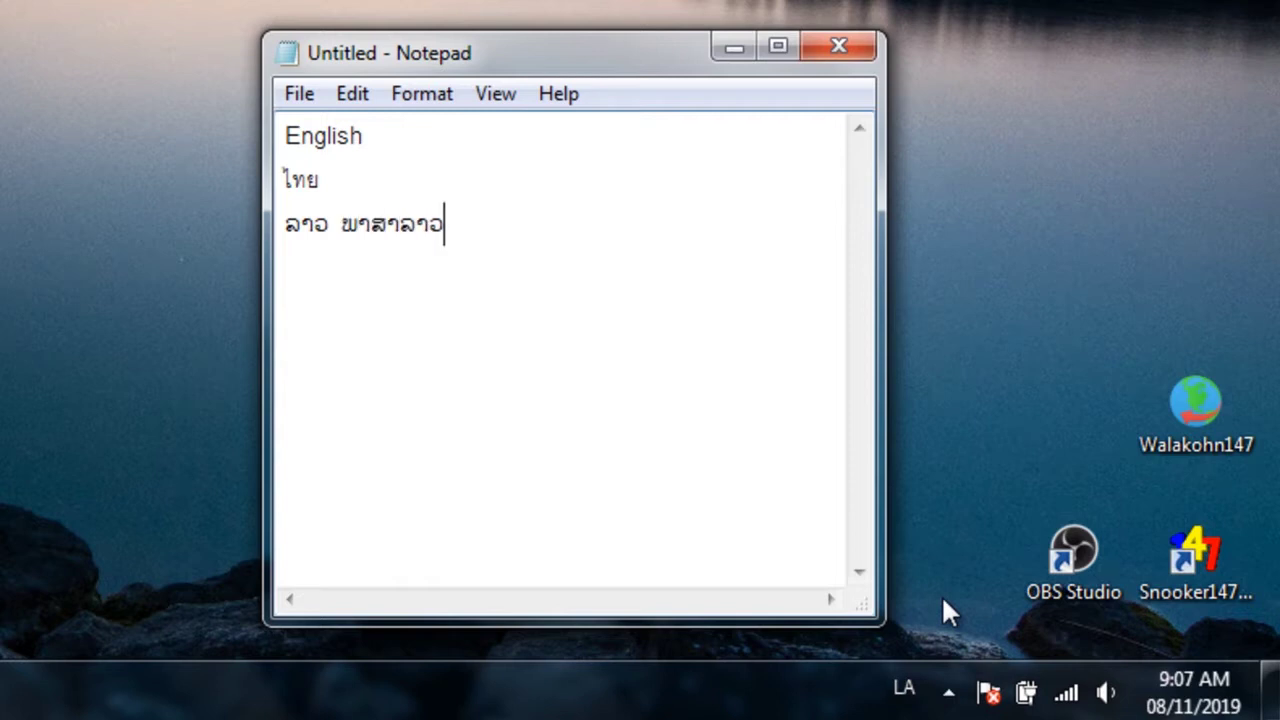